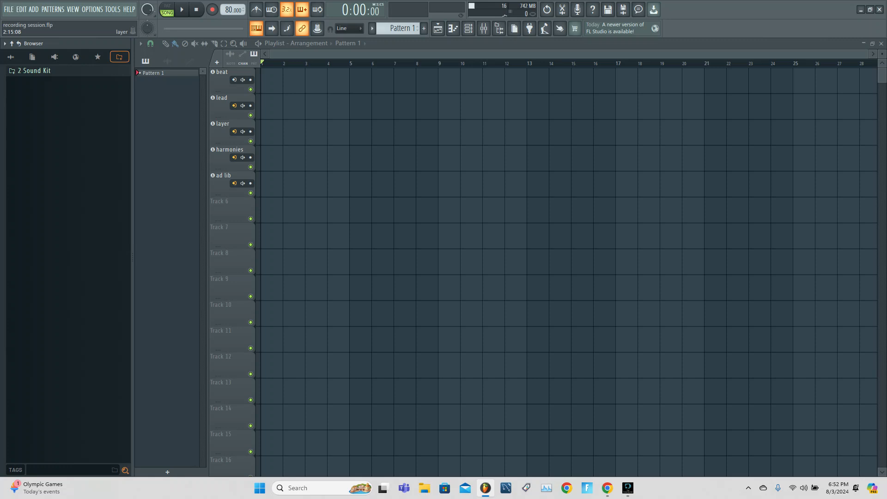
key(super+Tab)
key(super+Tab)
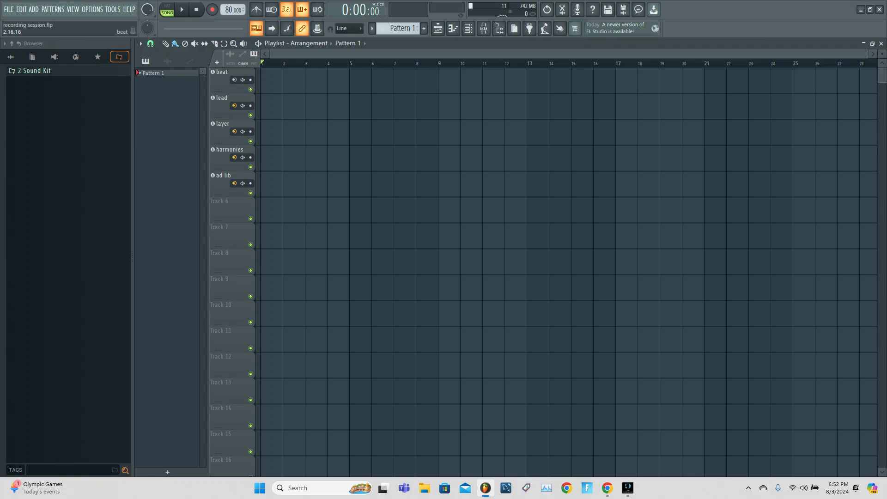
Open the mixer and review the Master track's Fruity Compressor, Soundgoodizer, Fruity soft clipper and Fruity parametric EQ 2 settings
key(F9)
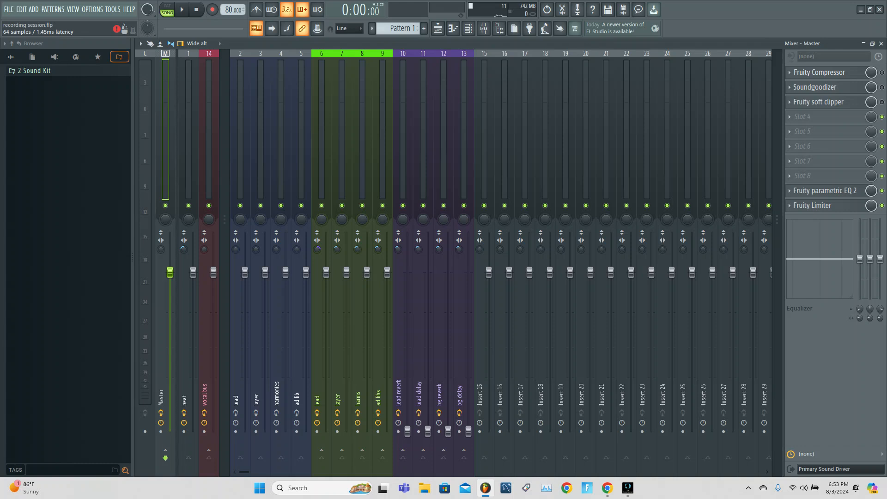
click(819, 72)
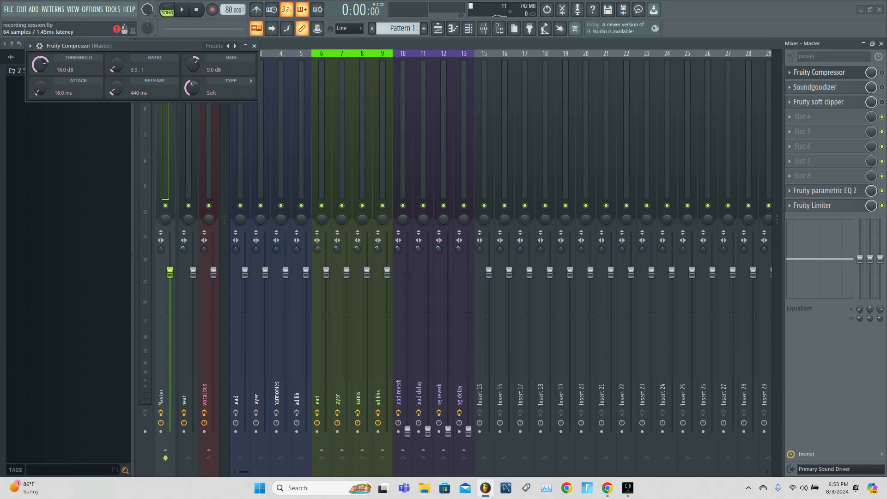
click(820, 72)
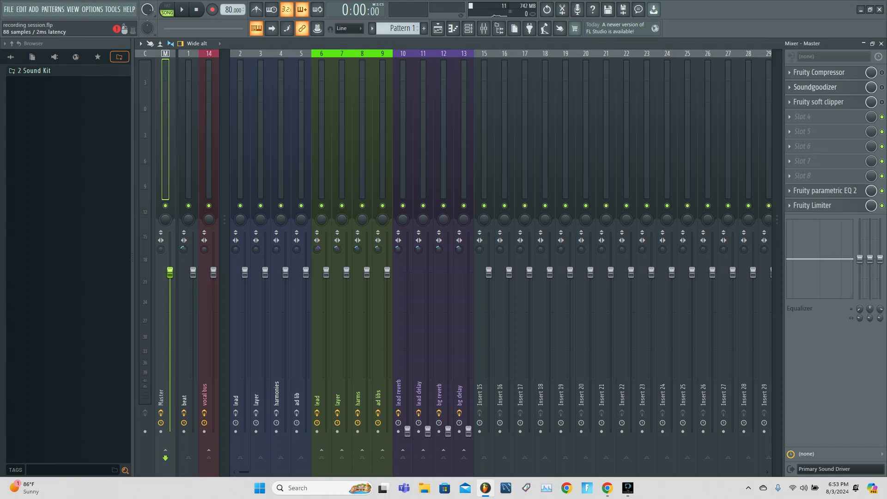
click(815, 86)
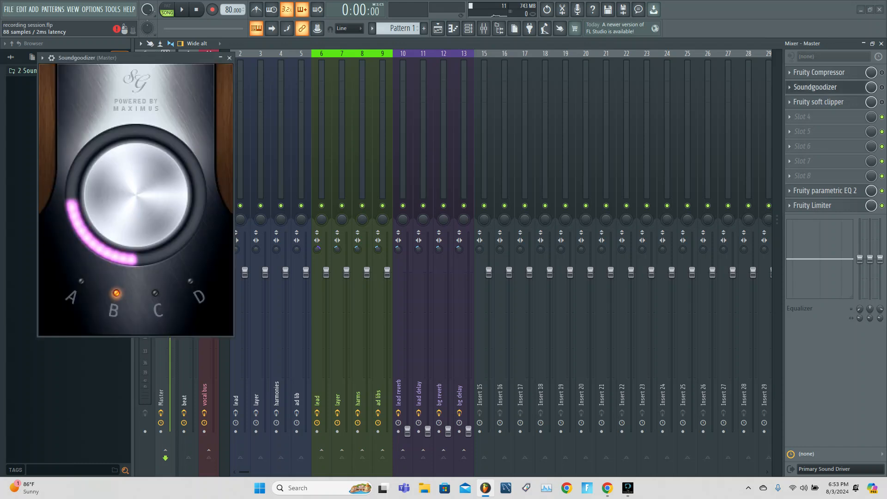
click(815, 87)
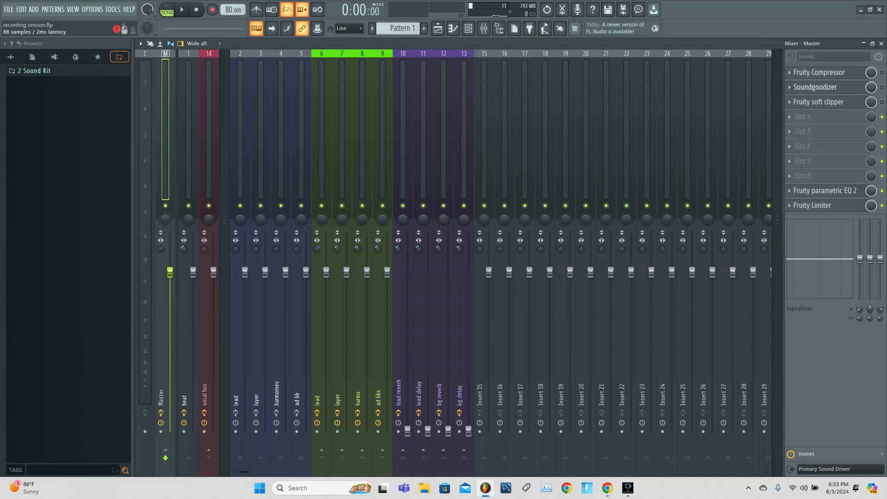
click(818, 101)
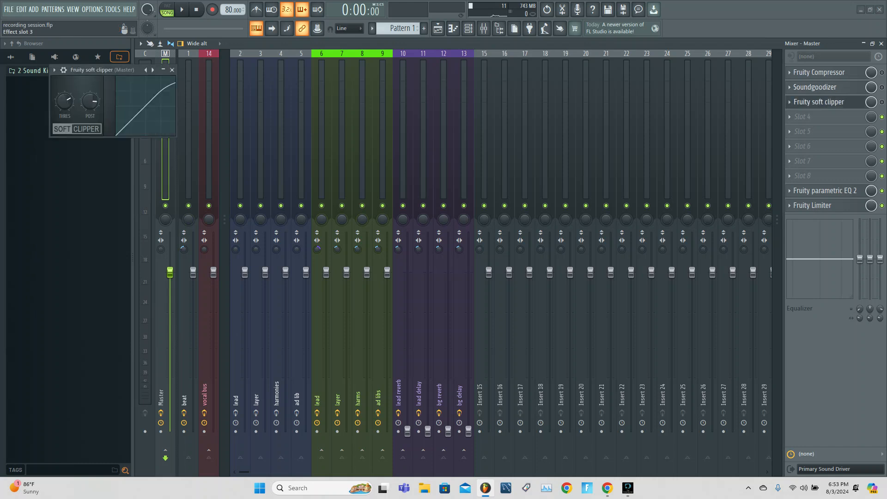
click(818, 101)
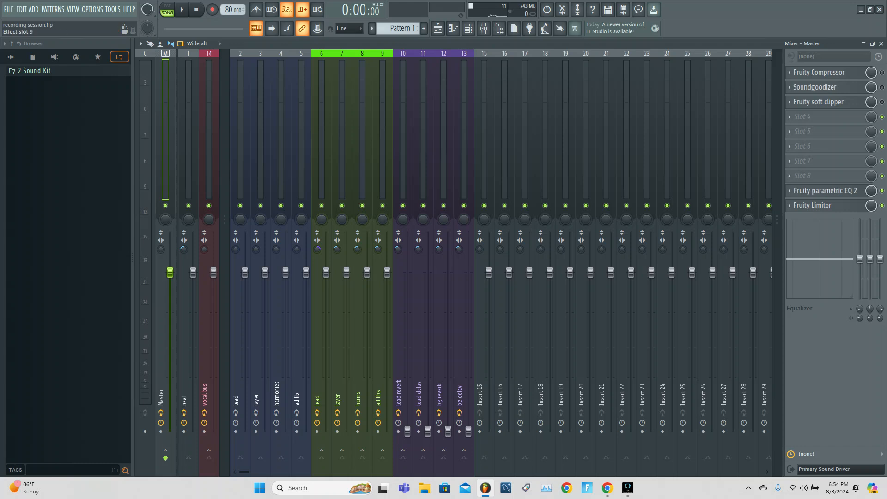
click(824, 190)
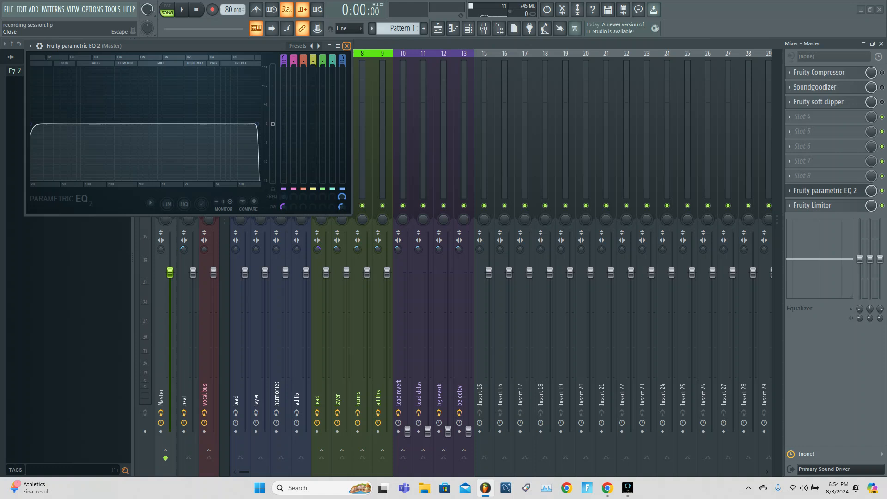
click(346, 46)
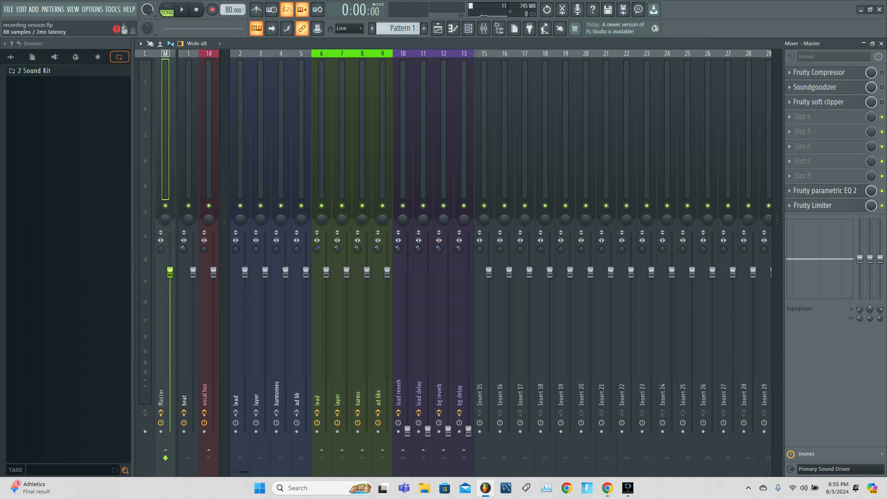
Examine the Master track's Fruity Limiter, try lowering its ceiling, and undo that change
click(812, 206)
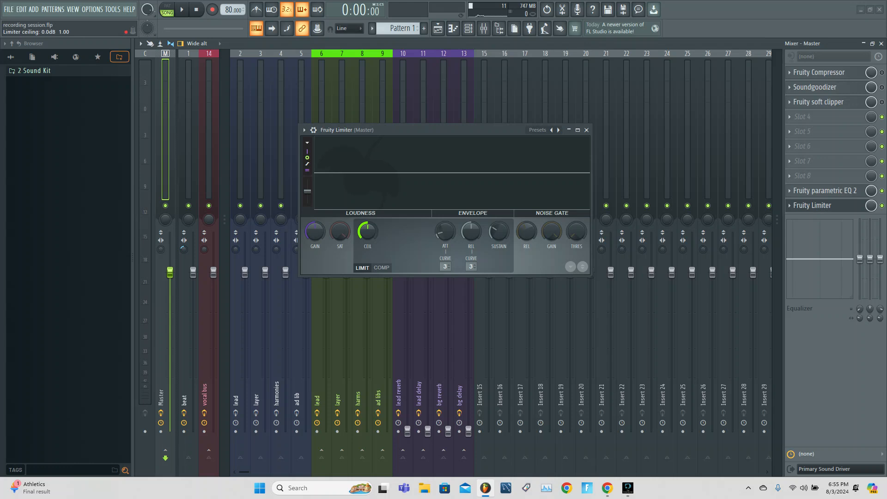
drag(368, 231, 368, 252)
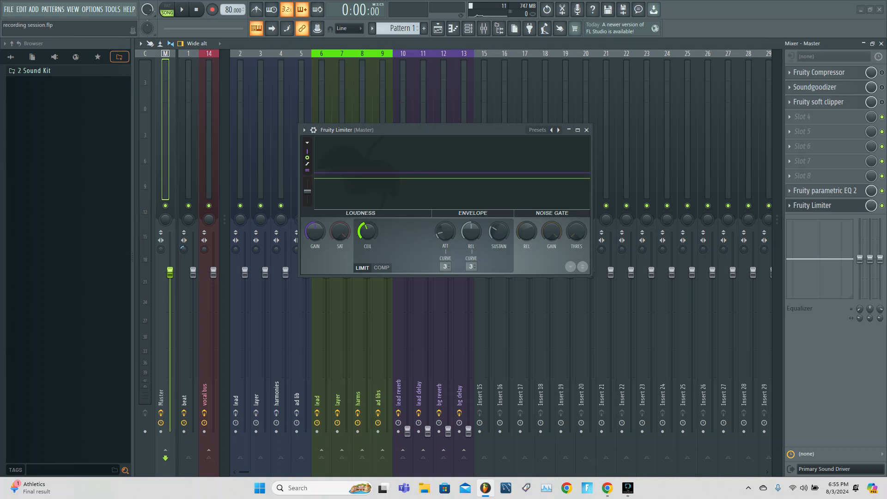
key(ctrl+z)
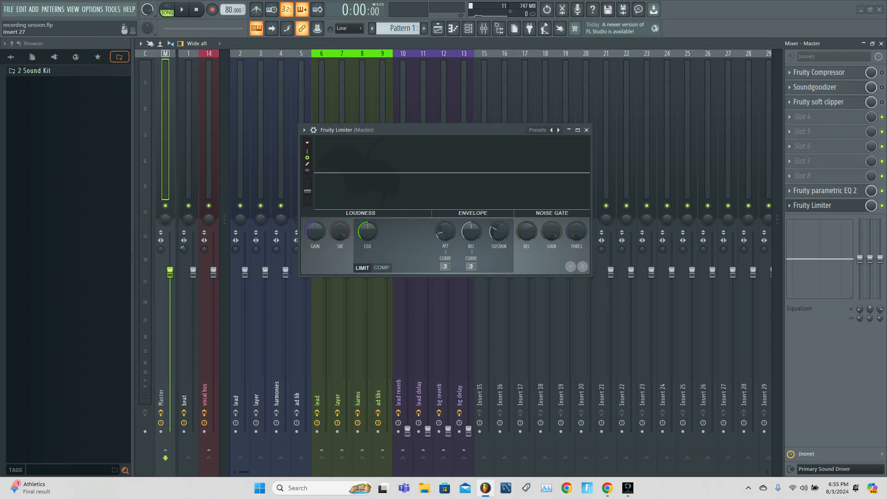
key(Escape)
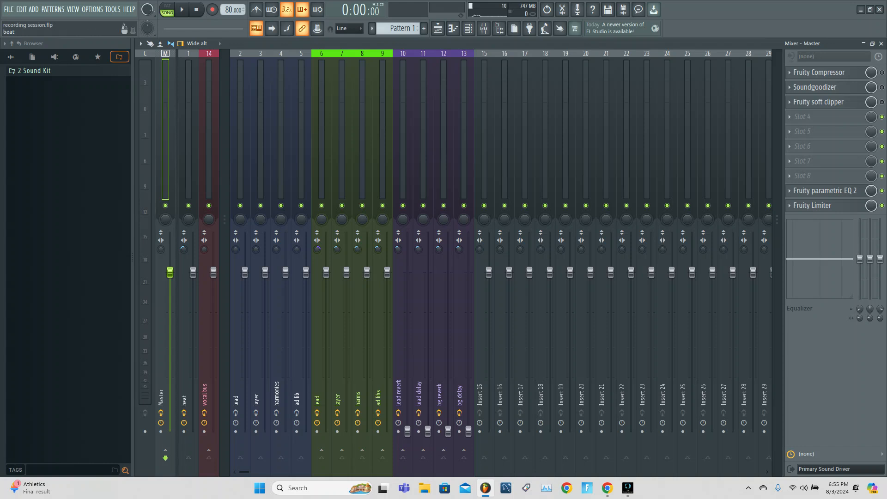
click(818, 206)
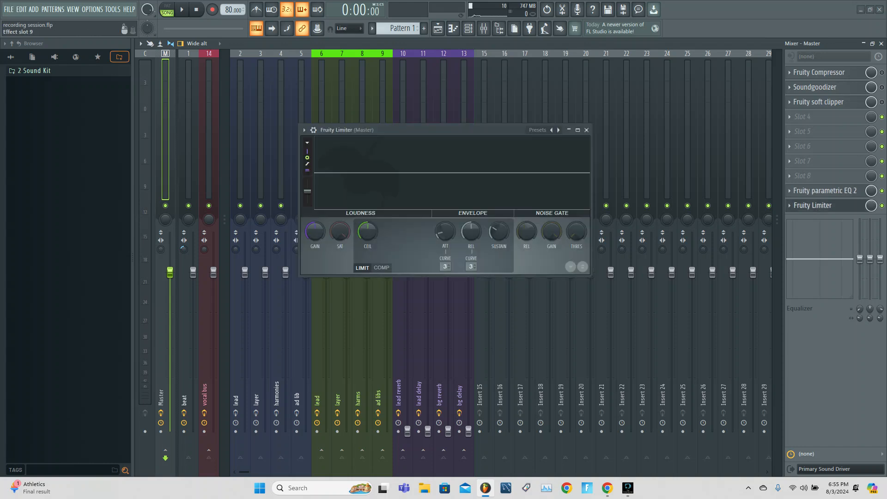
click(586, 130)
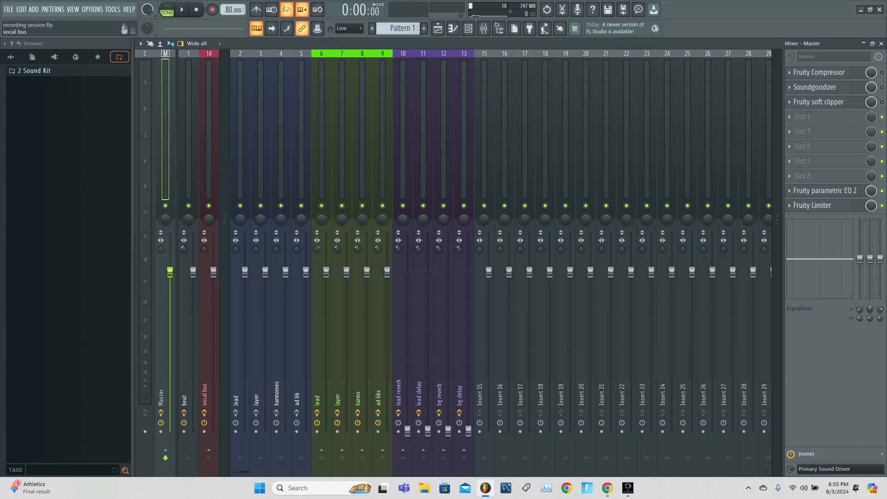
Review the beat track's Fruity parametric EQ 2 bands and its routing and sidechain options toward the green layer track
click(189, 139)
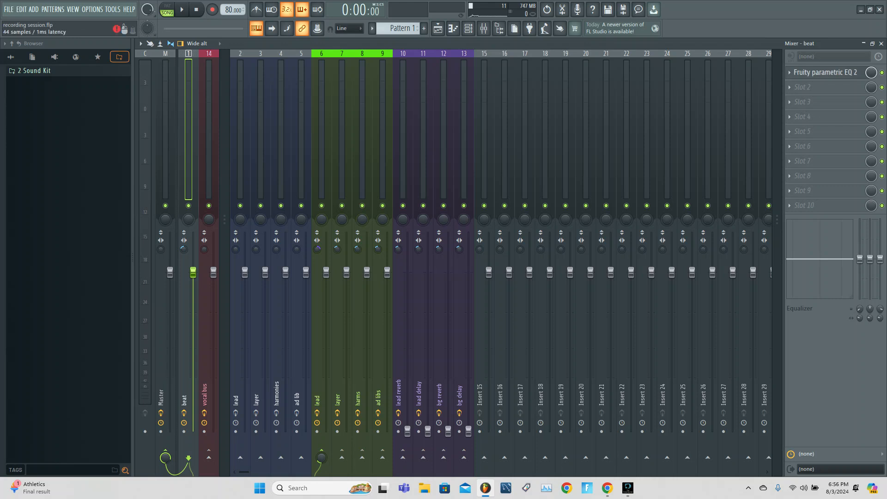
click(825, 73)
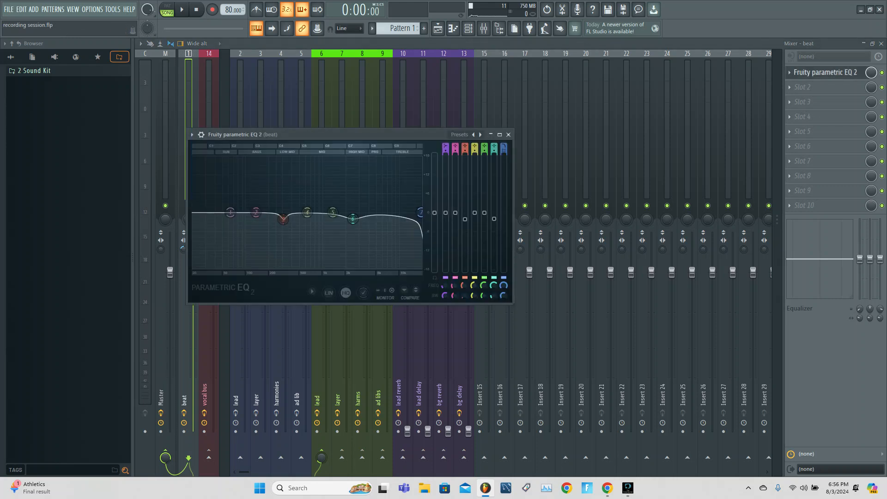
mouse_move(283, 220)
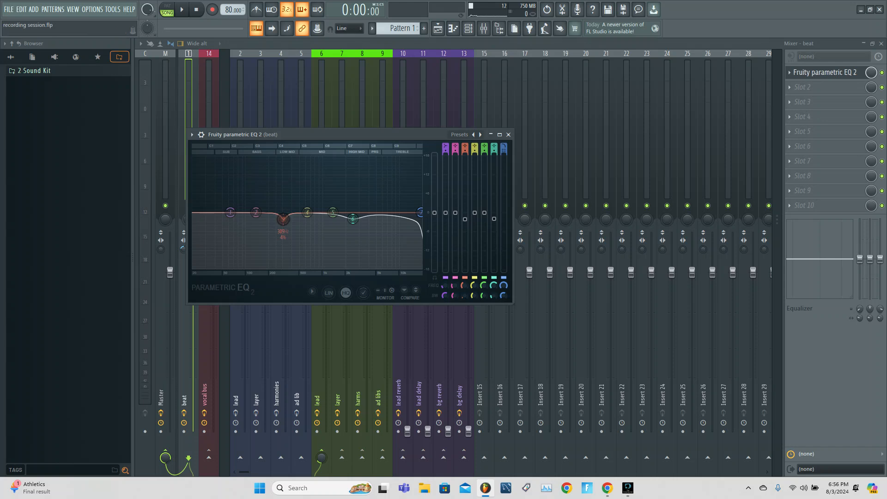
mouse_move(352, 219)
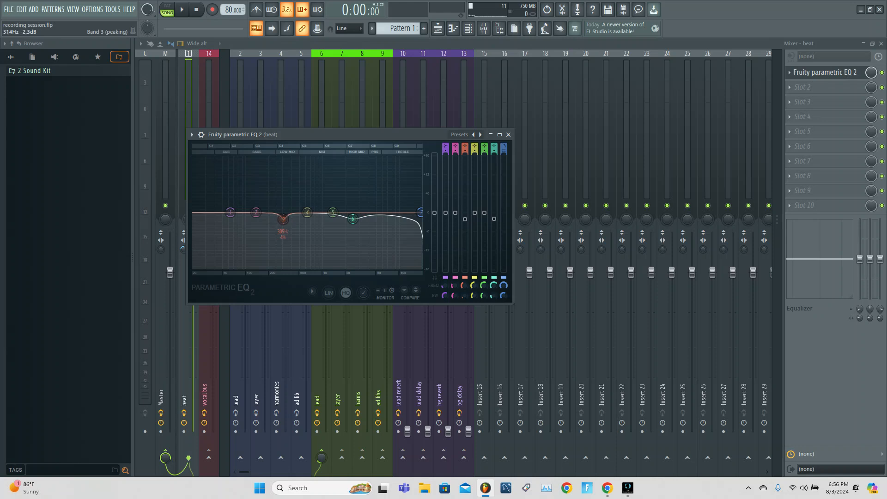
key(ctrl+s)
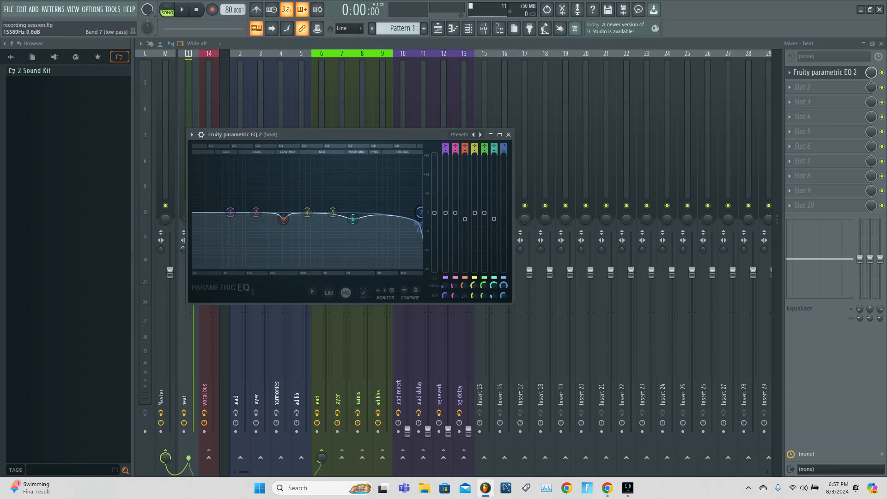
key(Escape)
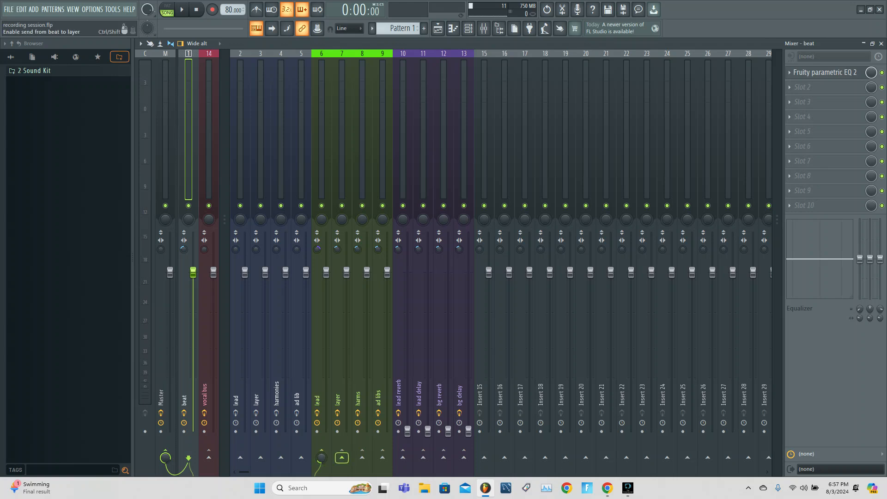
right_click(342, 457)
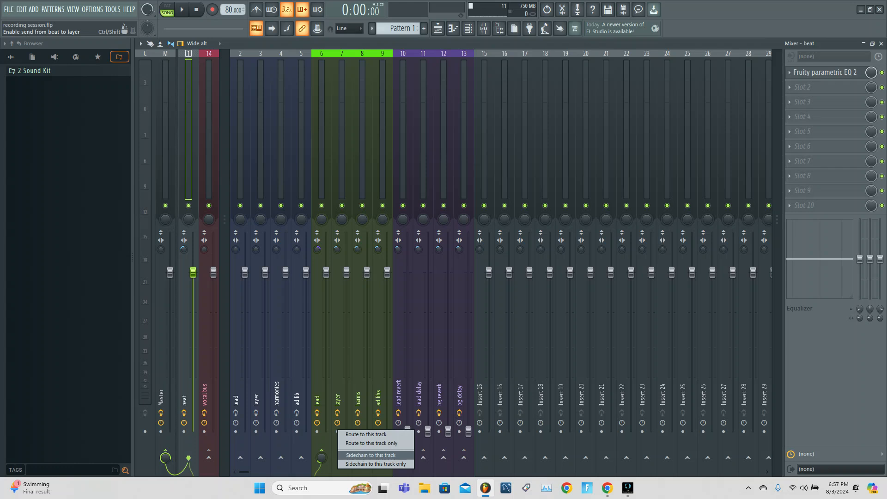
key(Escape)
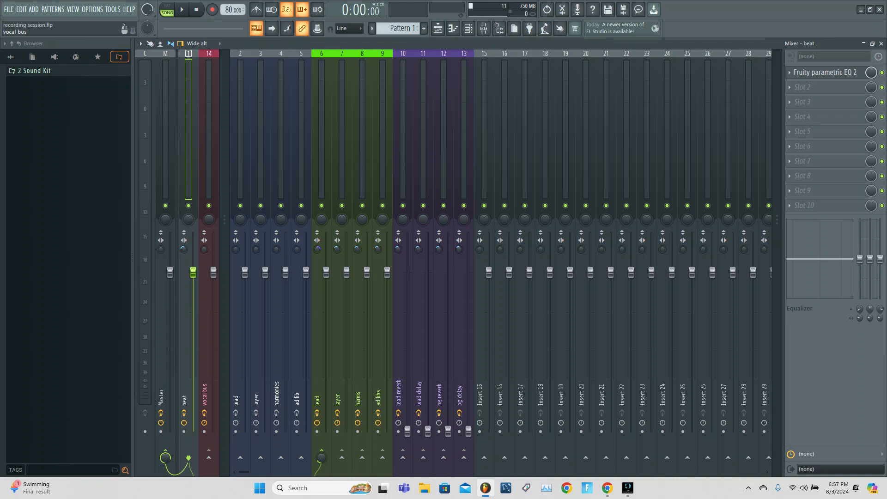
Review the vocal bus track's Fruity Compressor settings and its list of presets
click(209, 138)
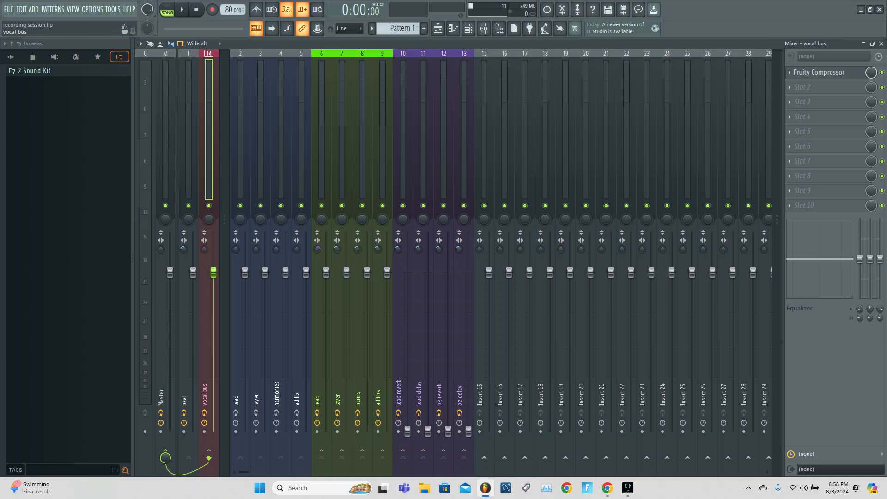
click(819, 72)
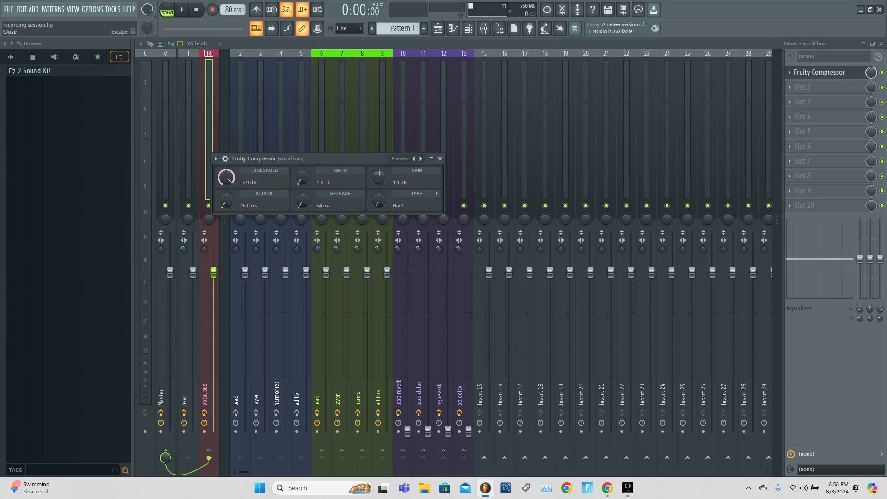
click(400, 158)
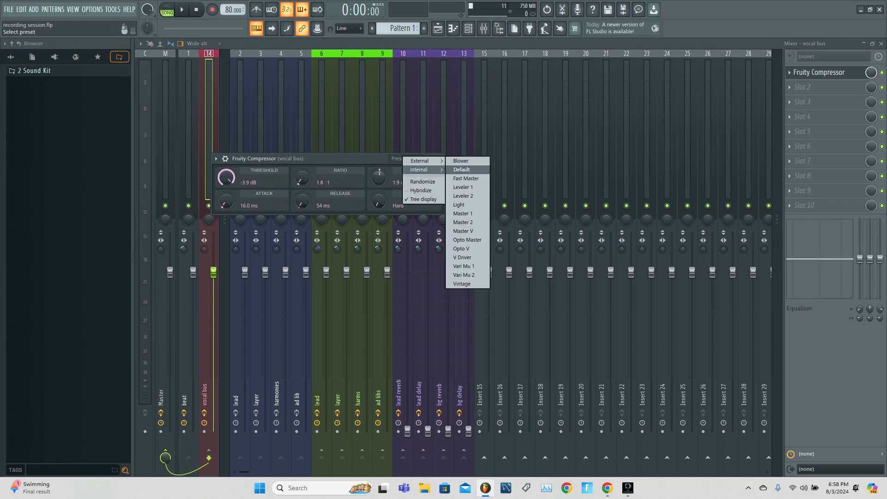
mouse_move(420, 161)
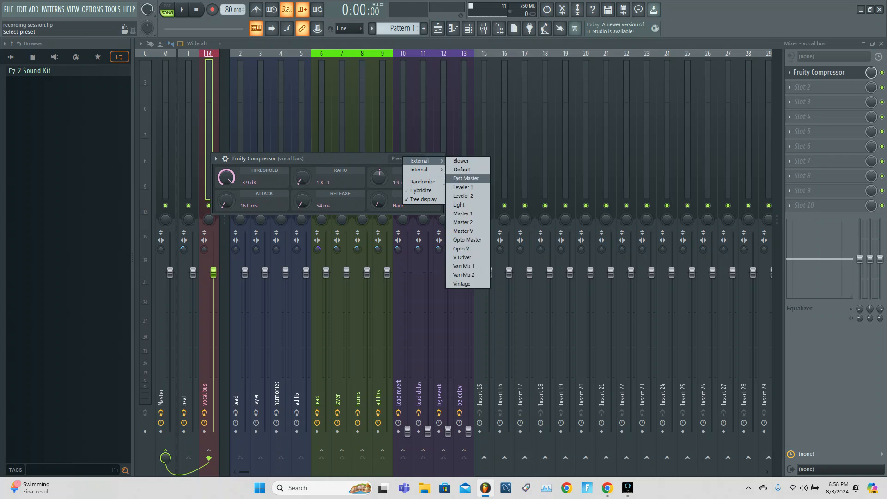
key(Escape)
key(Escape)
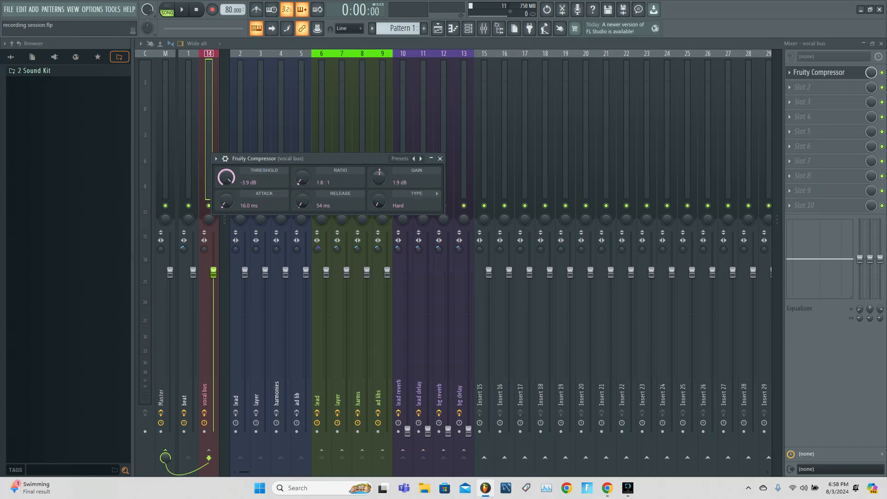
key(Escape)
Check the playlist tracks, return to the mixer and select the beat and vocal bus tracks together
key(F5)
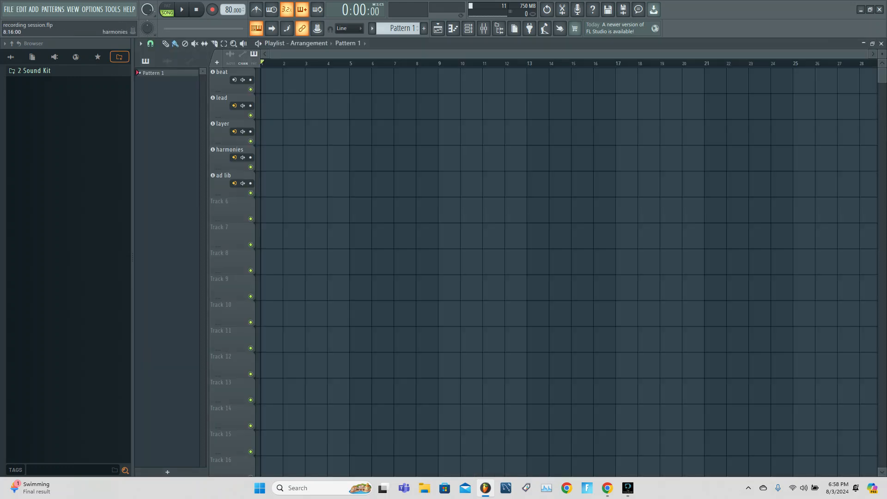
click(484, 28)
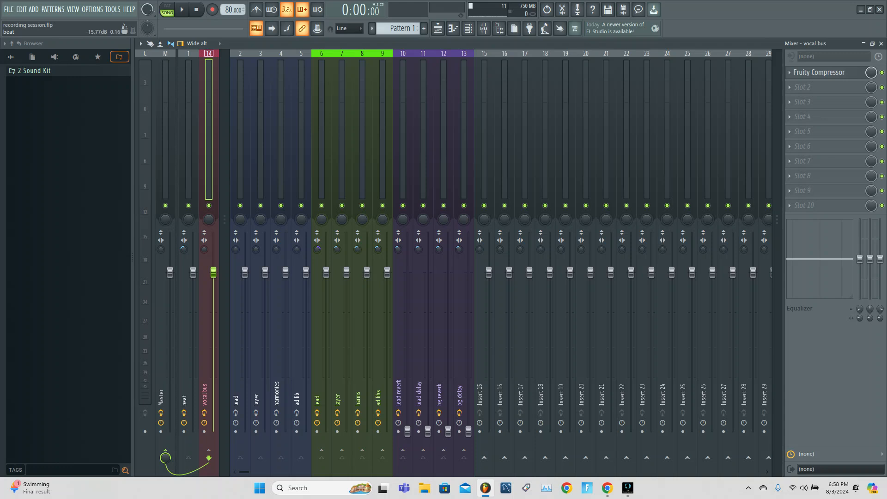
click(188, 134)
ctrl+shift+click(209, 134)
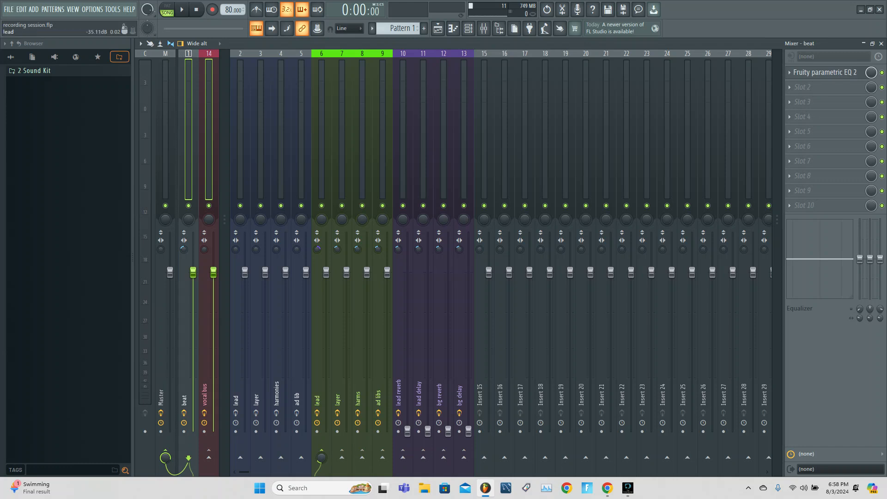
Solo and unsolo the green lead track, and solo the vocal bus track
right_click(322, 205)
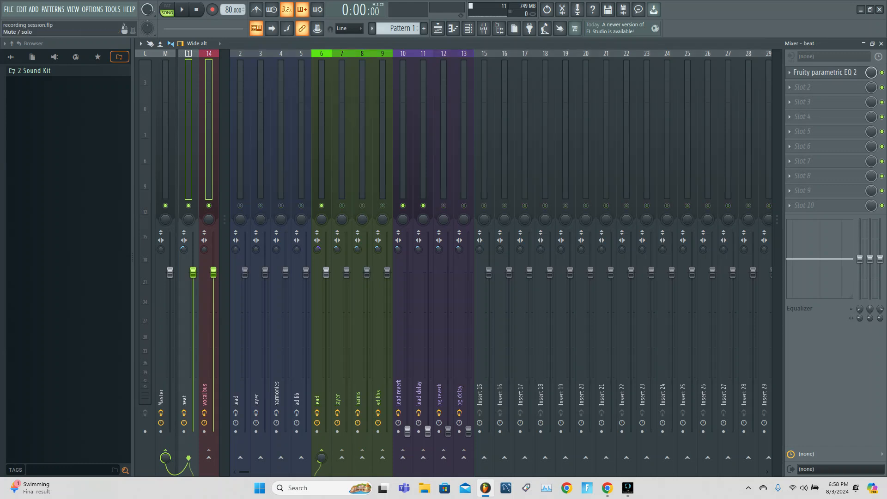
right_click(322, 205)
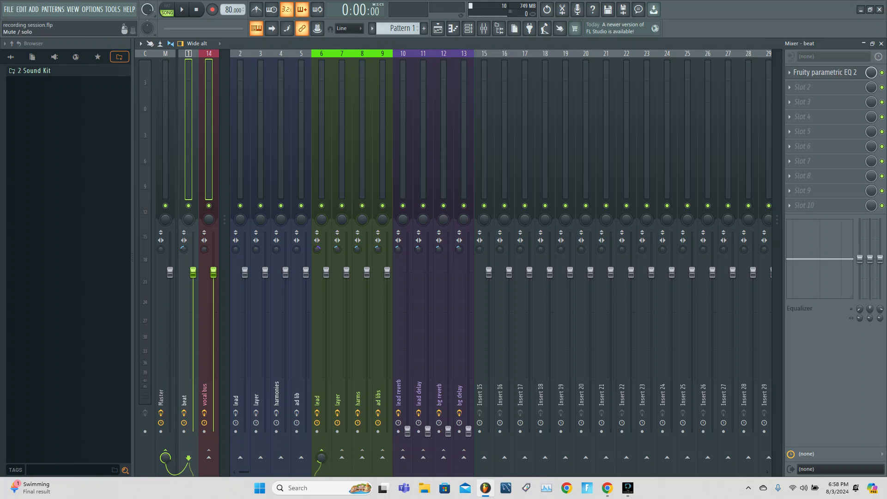
right_click(209, 205)
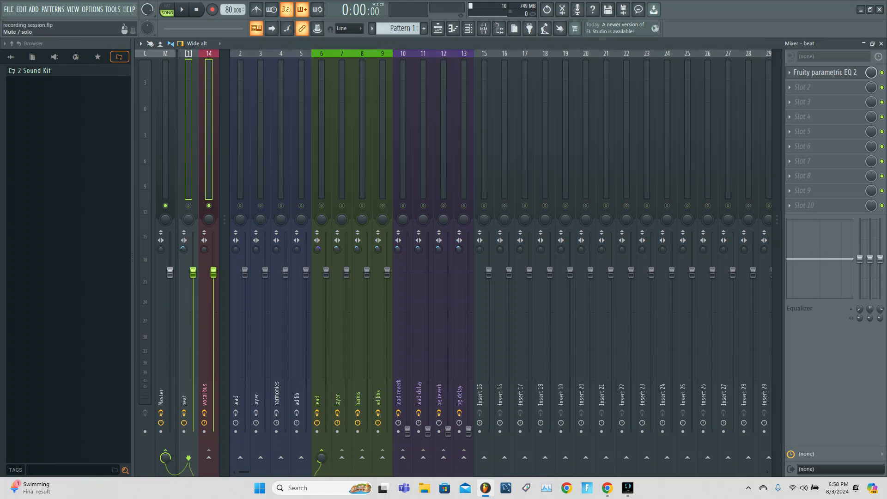
Unsolo the vocal bus track, briefly mute the beat track, and reselect the vocal bus
right_click(209, 206)
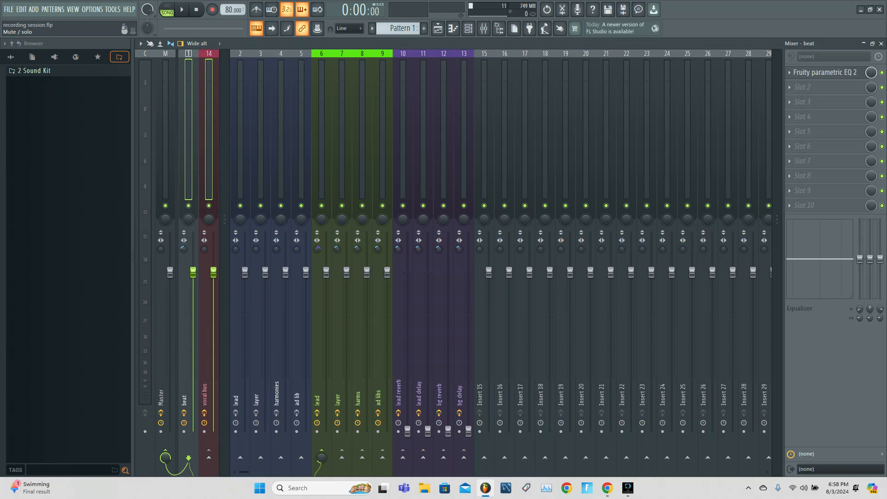
click(189, 205)
click(188, 206)
click(206, 393)
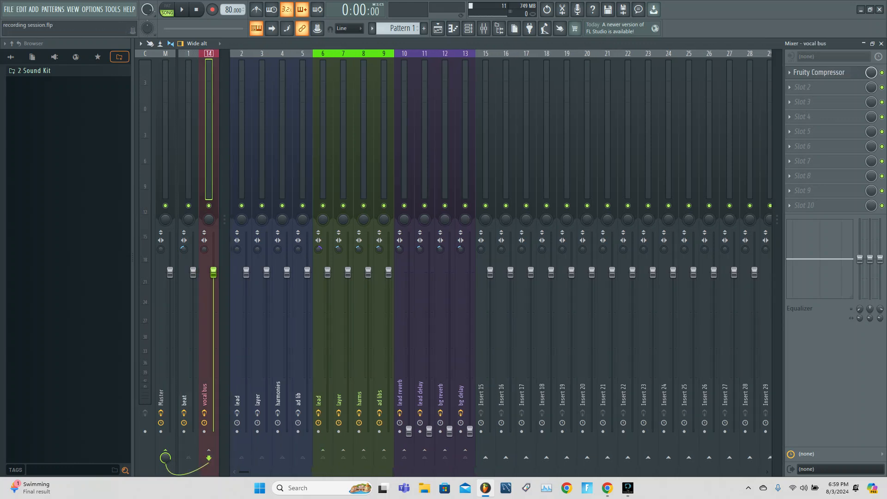
Select the blue lead track, save the project, and briefly mute the green lead track it routes to
click(237, 388)
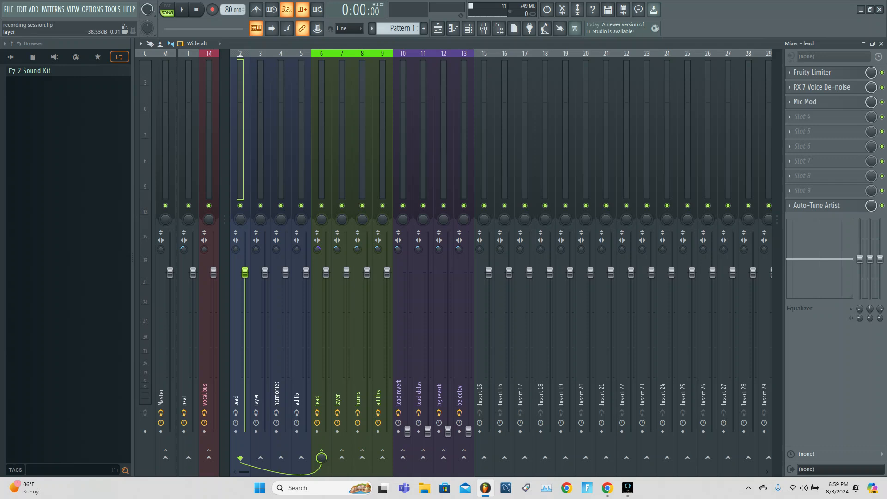
key(ctrl+s)
click(240, 206)
click(321, 205)
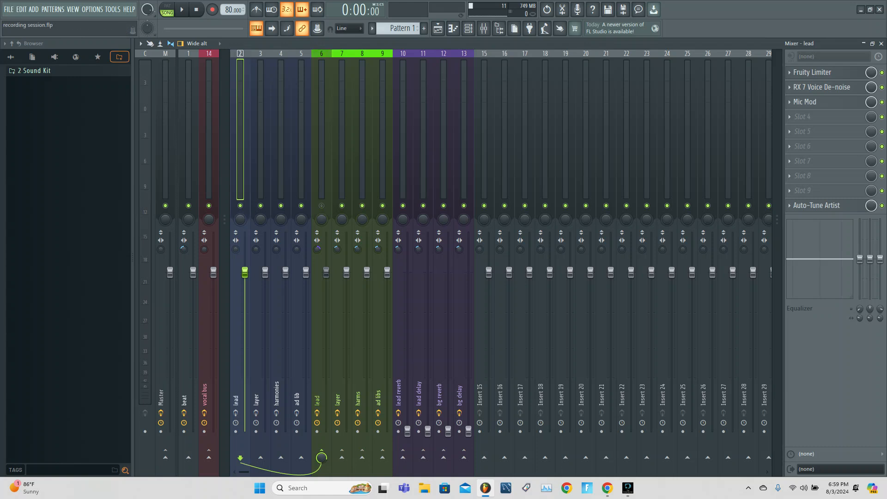
click(322, 206)
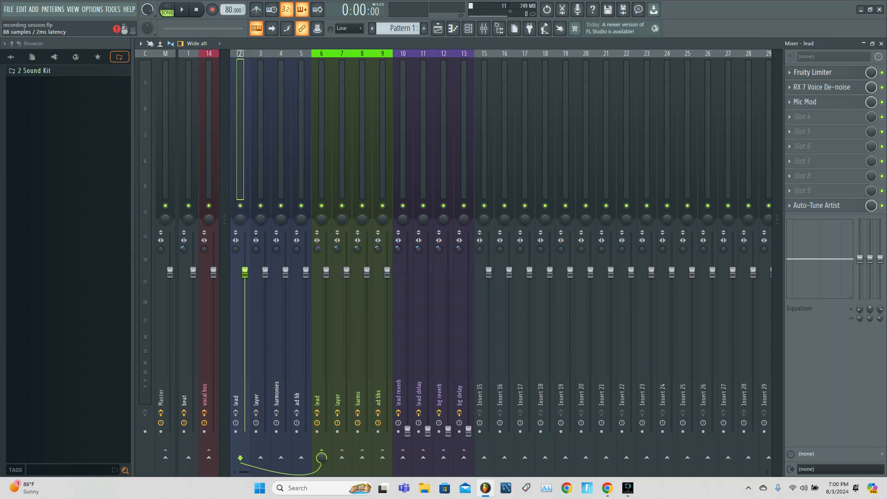
Review the Fruity Limiter and RX 7 Voice De-noise settings on the blue lead track
click(812, 72)
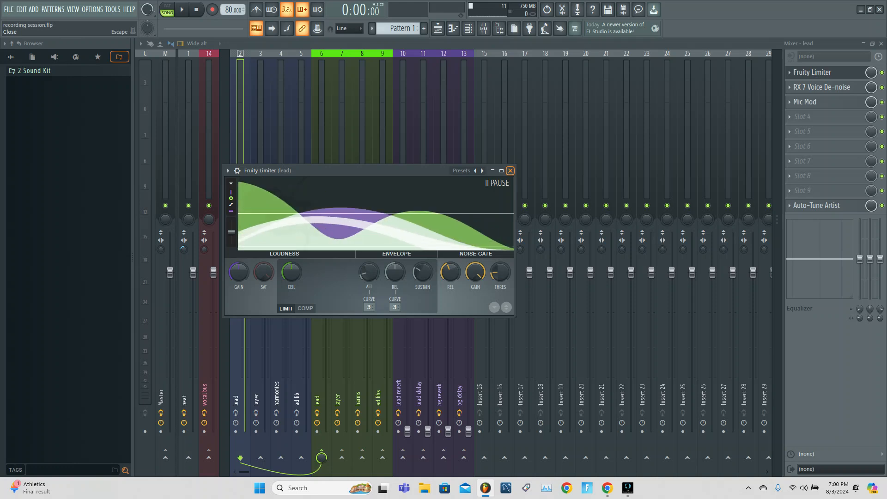
click(510, 171)
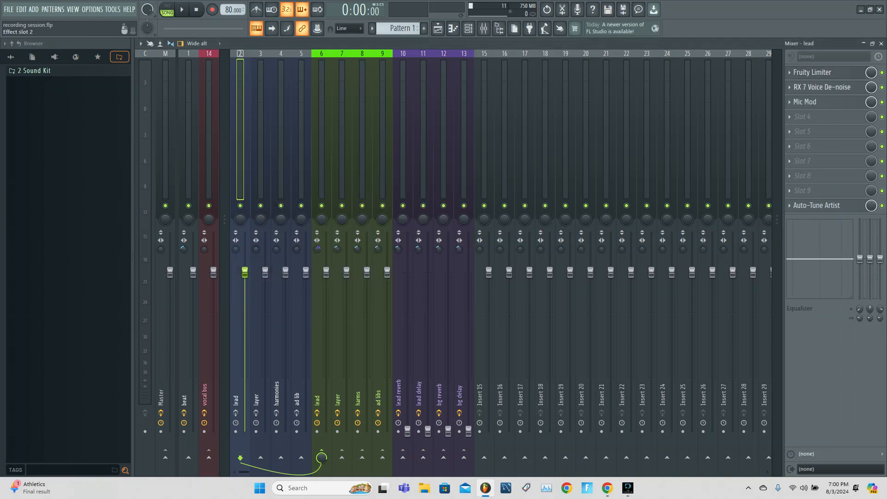
click(822, 87)
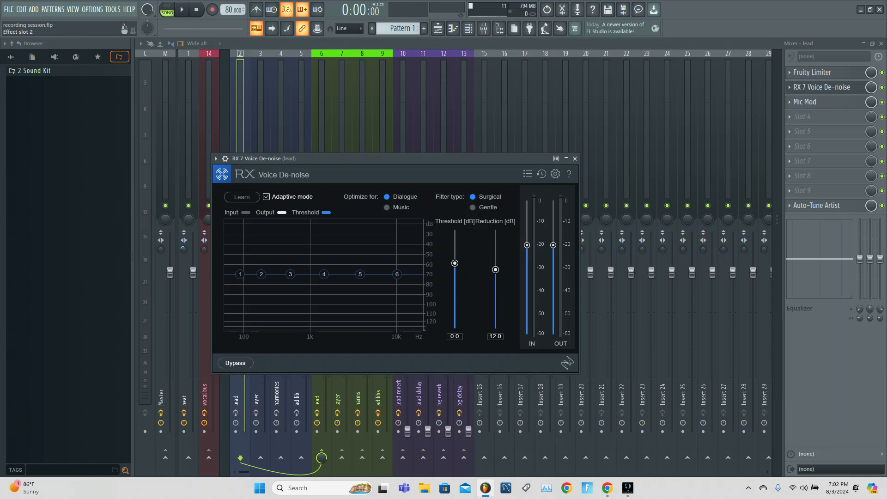
click(821, 87)
click(566, 157)
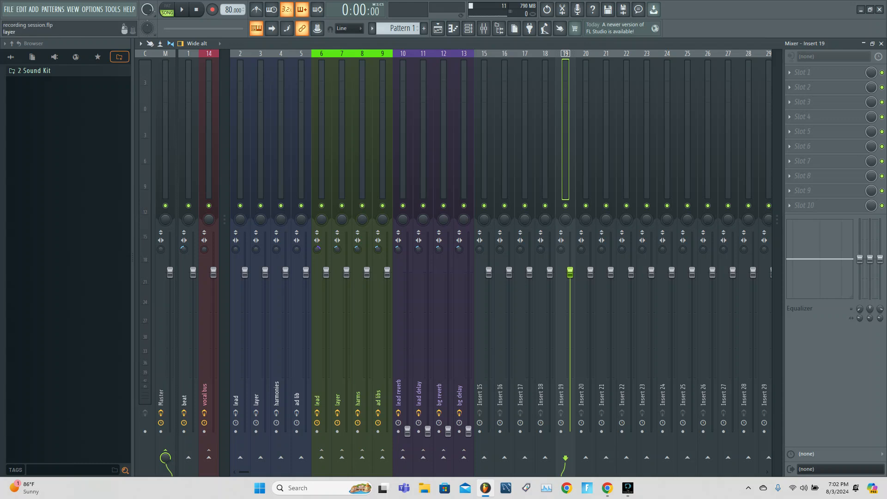
click(240, 129)
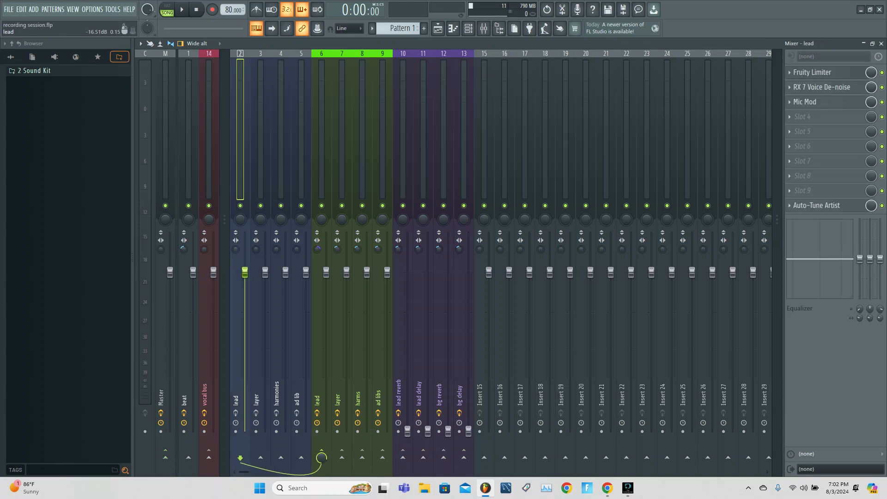
Review the blue lead track's Auto-Tune Artist settings, including its input type options
click(817, 206)
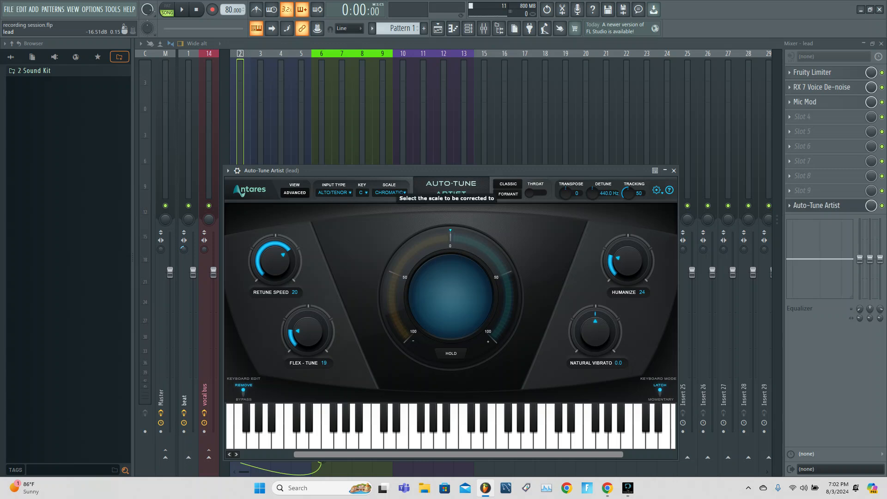
click(334, 192)
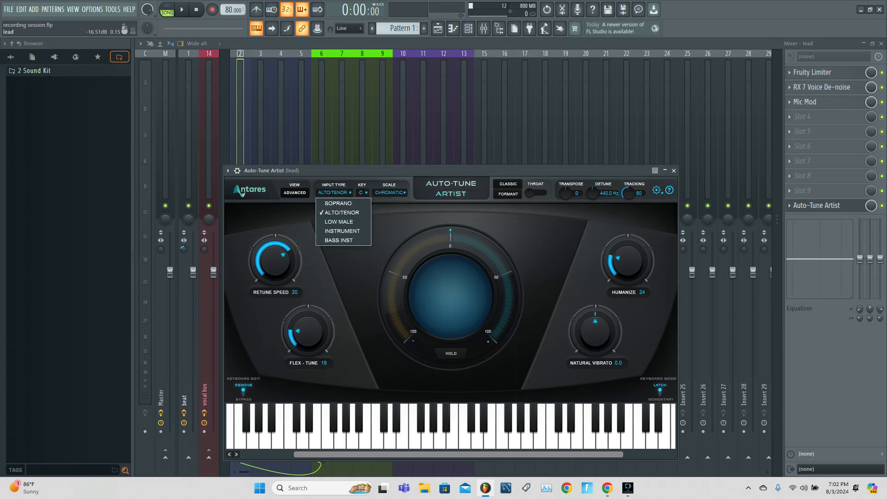
click(344, 258)
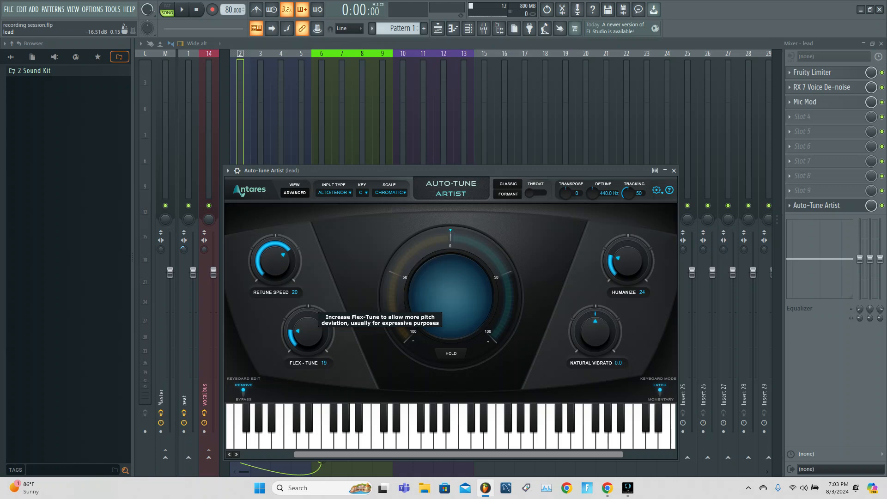
key(Escape)
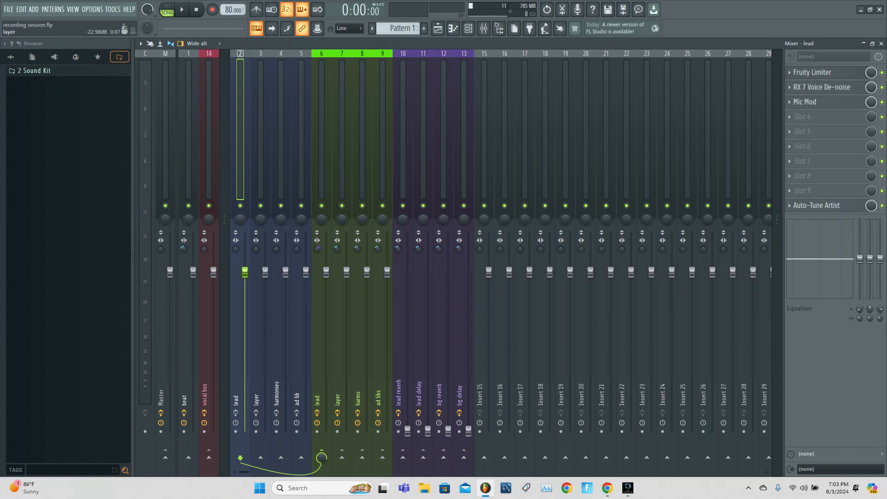
Compare the effect chains of the green lead and harms tracks, and inspect the Fruity Stereo Enhancer on harms
click(320, 351)
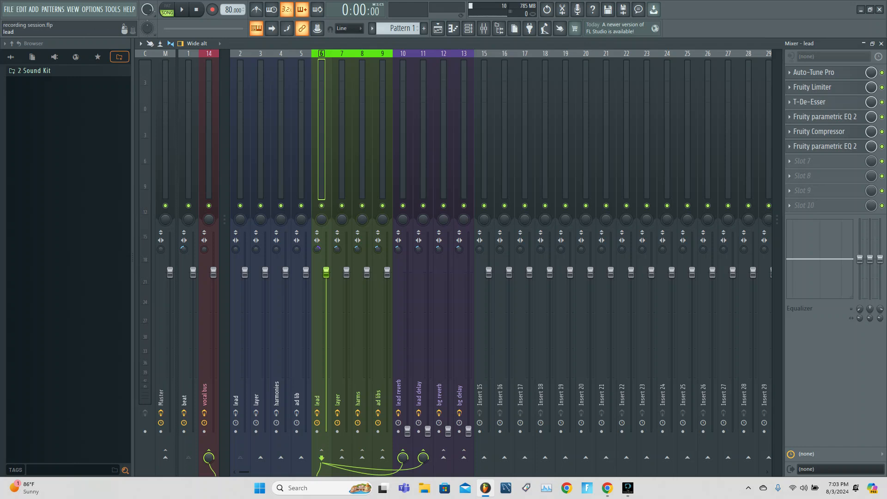
click(360, 351)
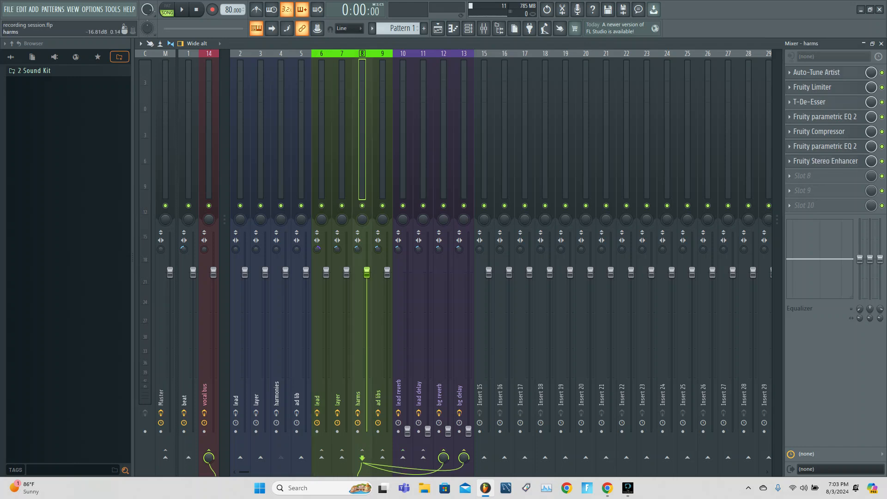
click(825, 161)
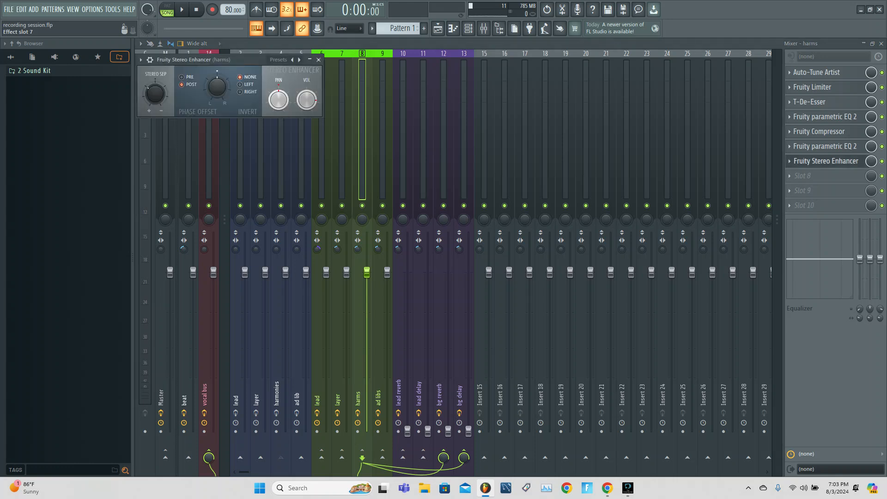
click(826, 161)
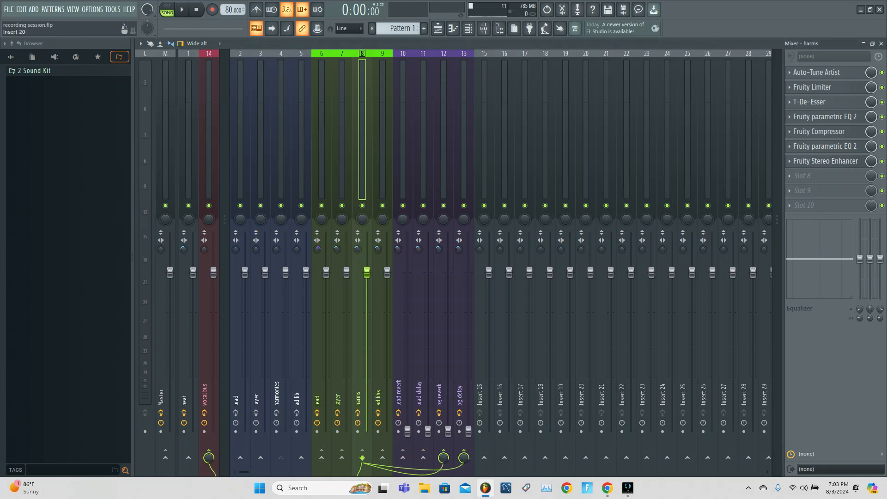
Review the Auto-Tune Pro settings on the green lead track
click(321, 351)
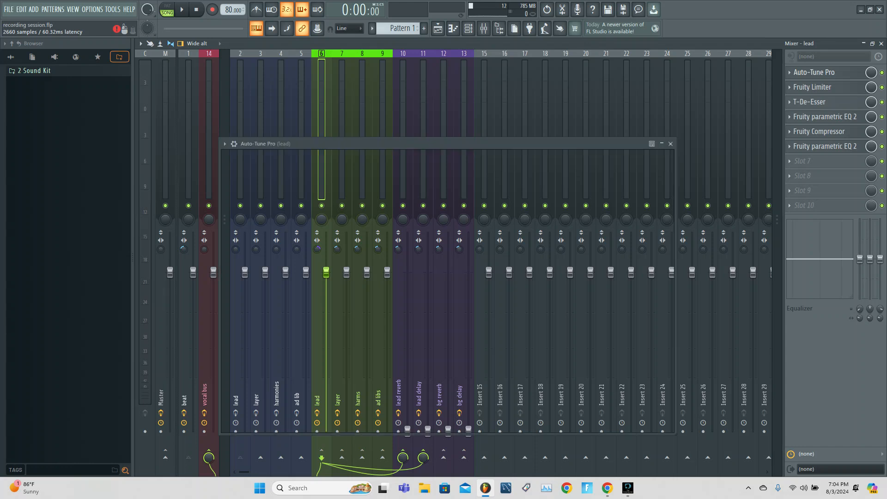
click(814, 73)
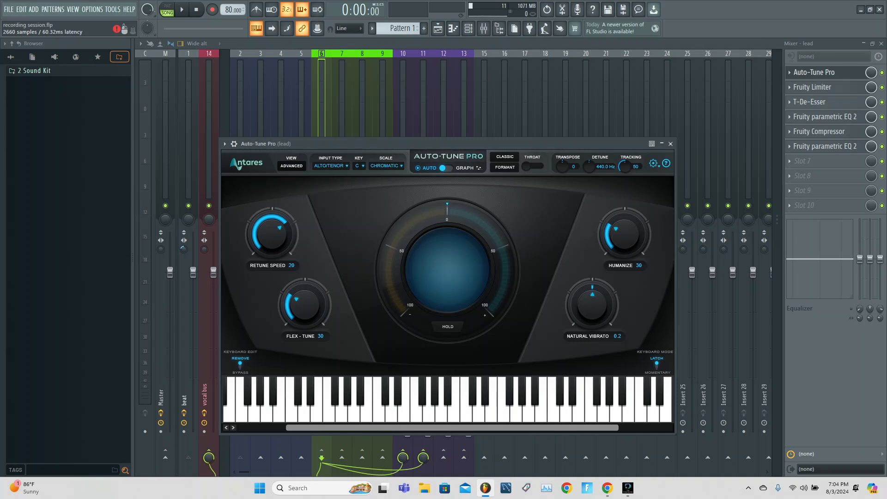
click(814, 72)
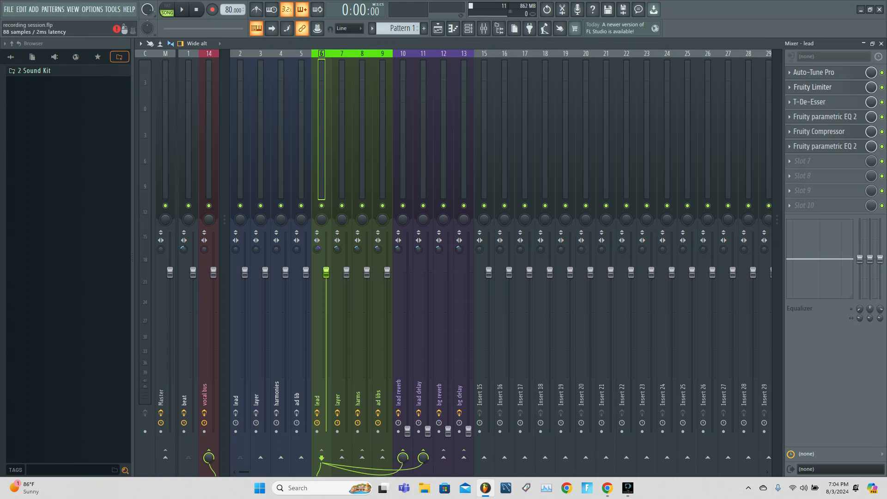
Raise the noise gate threshold of the green lead track's Fruity Limiter to about -23.6 dB
click(813, 88)
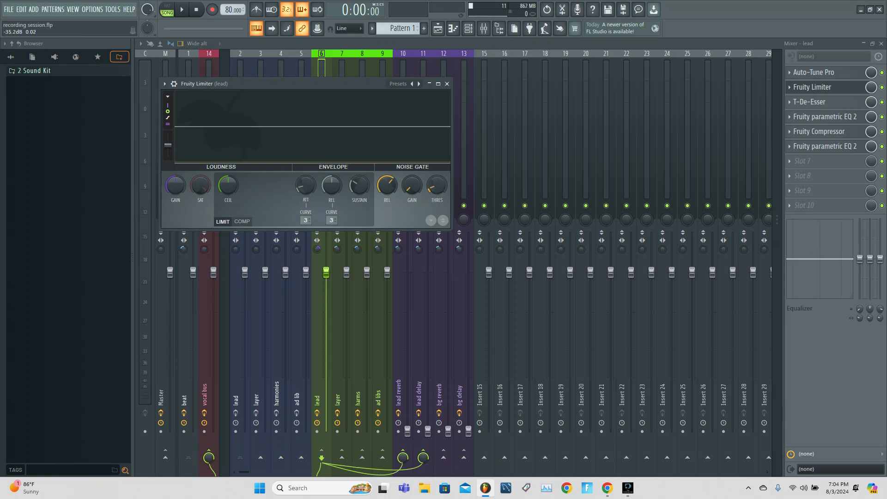
mouse_move(436, 186)
mouse_down()
mouse_move(437, 155)
mouse_move(437, 178)
mouse_up()
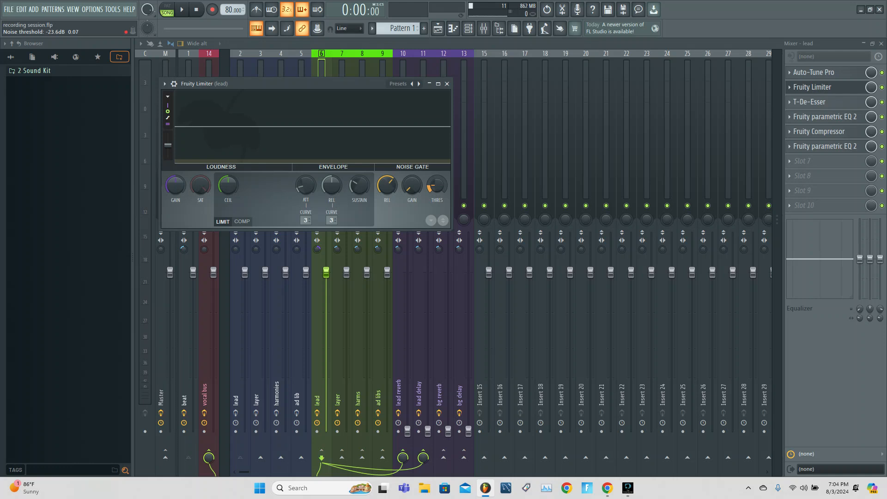
click(446, 83)
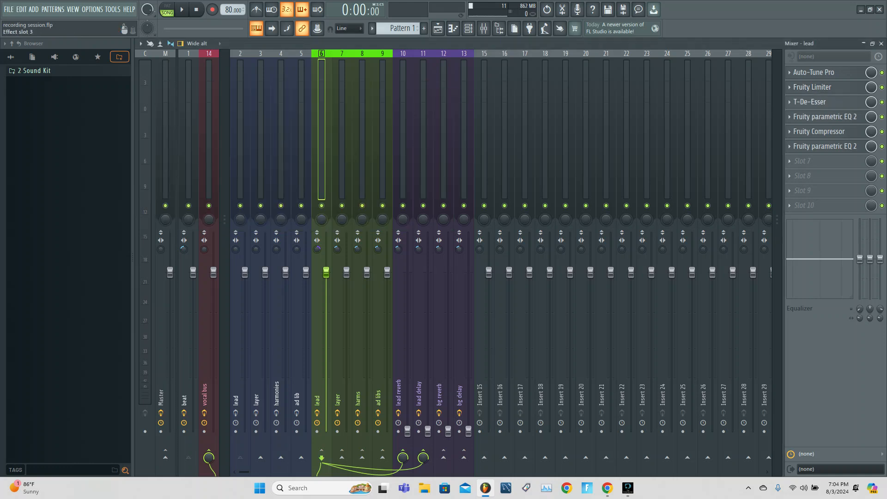
Set the T-De-Esser processing level on the green lead track to about -32.6 dB, undoing and redoing the change
click(813, 101)
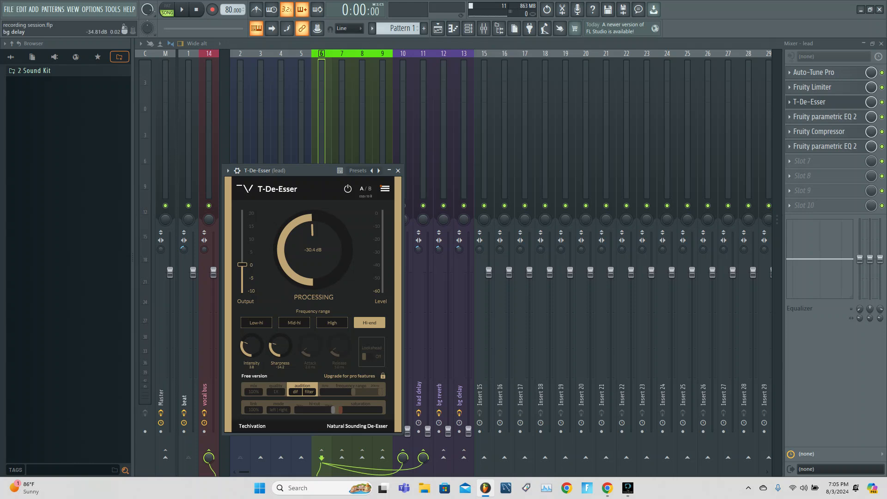
mouse_move(313, 250)
mouse_down()
mouse_move(313, 267)
mouse_move(313, 254)
mouse_up()
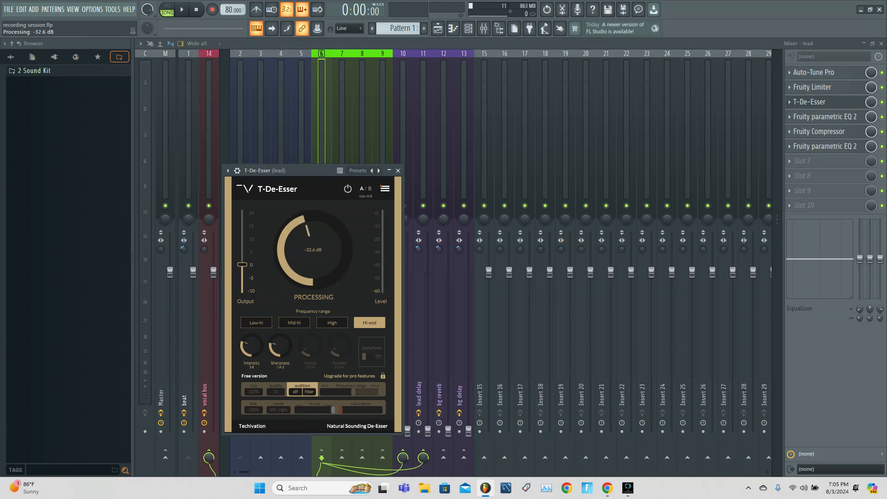
key(ctrl+z)
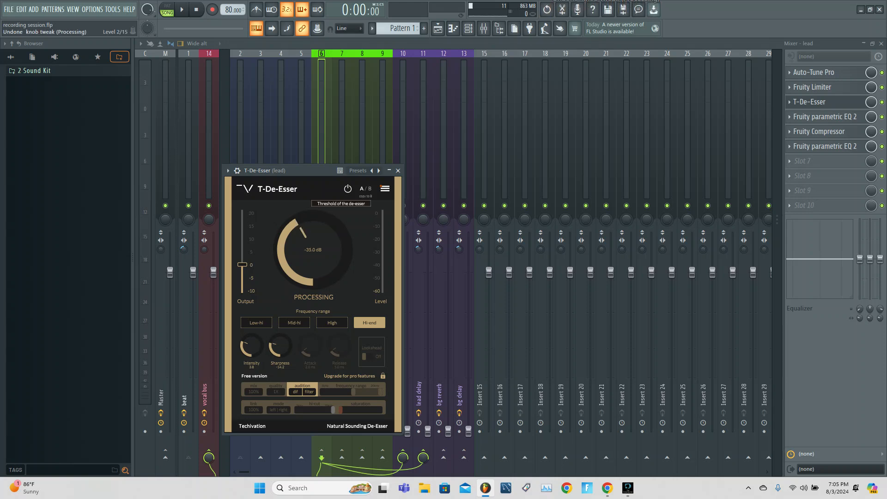
key(ctrl+shift+z)
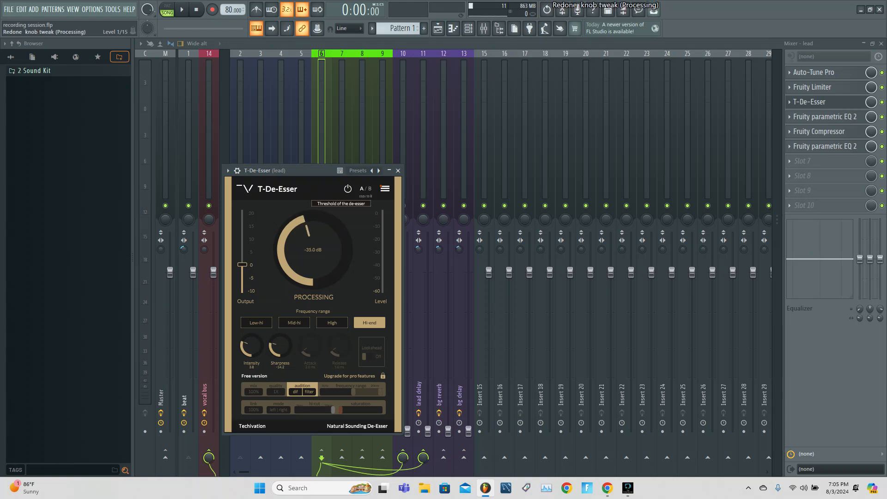
click(398, 171)
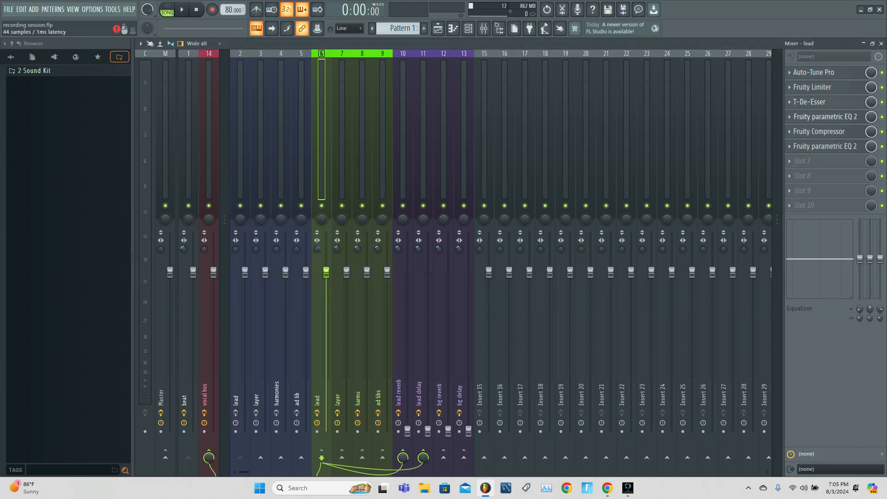
Try moving band 1 and lowering band 4 to about -2 dB at 510 Hz in the green lead's first Fruity parametric EQ 2, undoing the changes
click(825, 117)
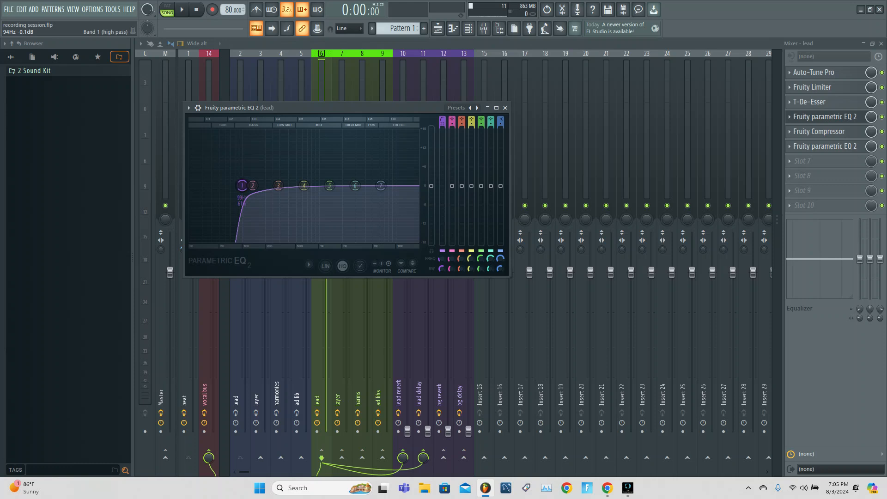
drag(243, 186, 232, 186)
key(ctrl+z)
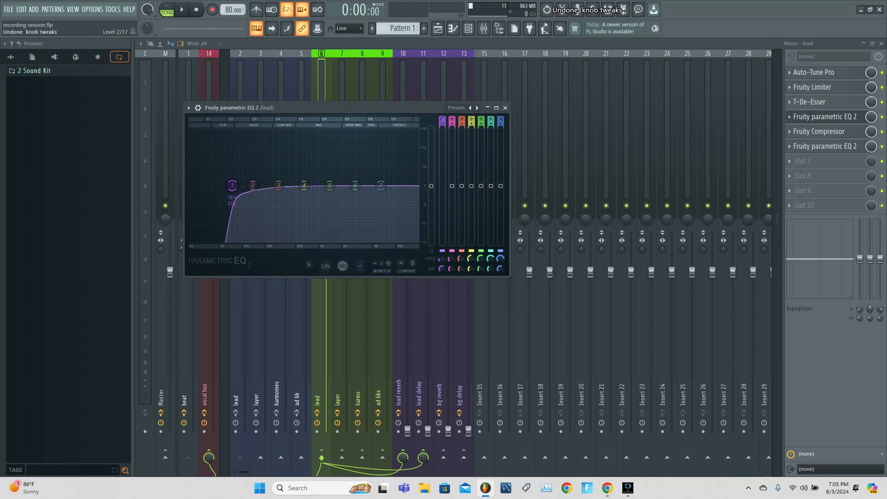
key(ctrl+z)
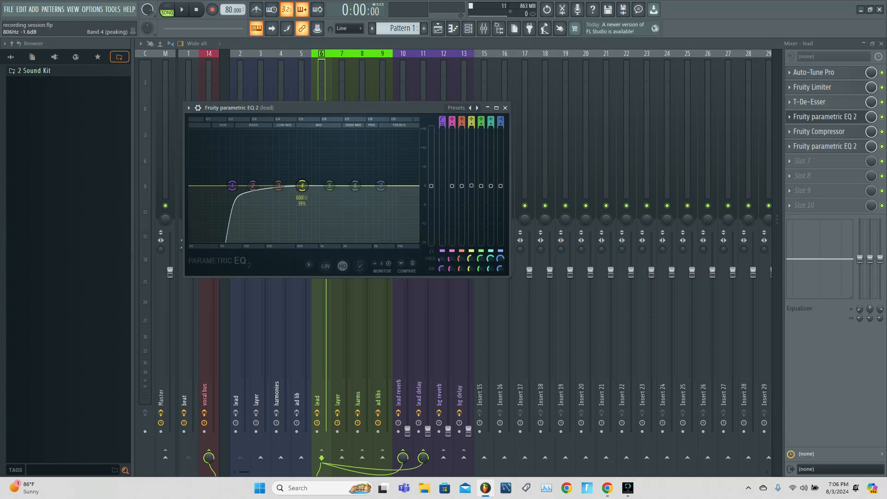
drag(303, 186, 296, 192)
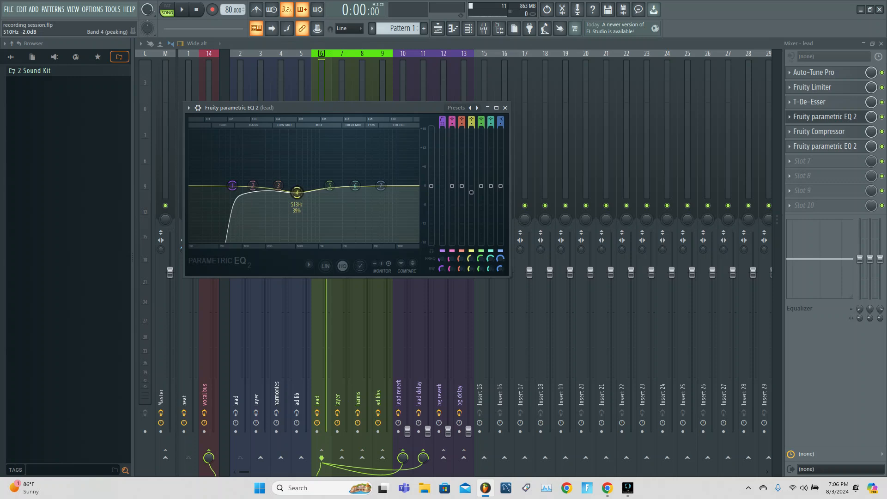
key(ctrl+z)
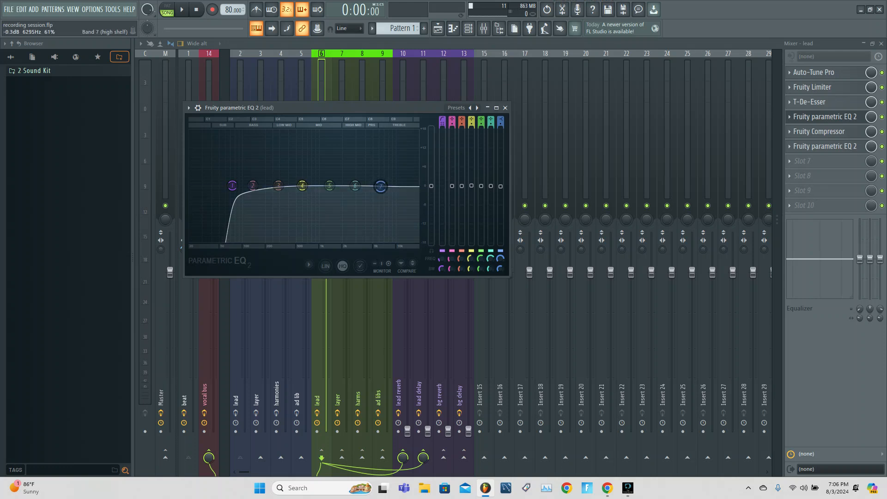
Lower band 6 of the green lead's first Fruity parametric EQ 2 to about -1.2 dB at 3032 Hz
drag(355, 186, 356, 190)
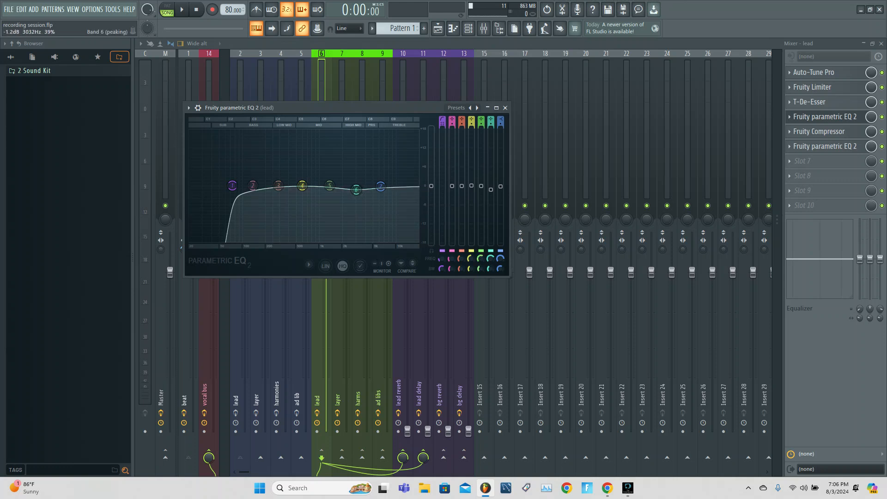
Try narrowing band 6 to 15% and lowering it to about -5.8 dB at 3025 Hz in the green lead's first Fruity parametric EQ 2
scroll(355, 189, up, 2)
scroll(356, 190, down, 6)
scroll(356, 189, down, 2)
drag(356, 190, 356, 203)
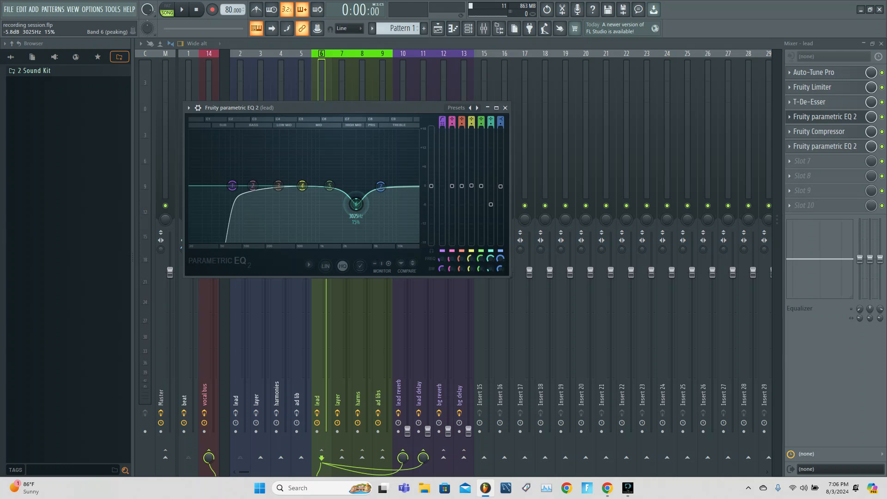
Undo all the band 6 level and width tweaks in the green lead's first Fruity parametric EQ 2 and close it
key(ctrl+z)
key(ctrl+z)
key(ctrl+alt+z)
key(ctrl+alt+z)
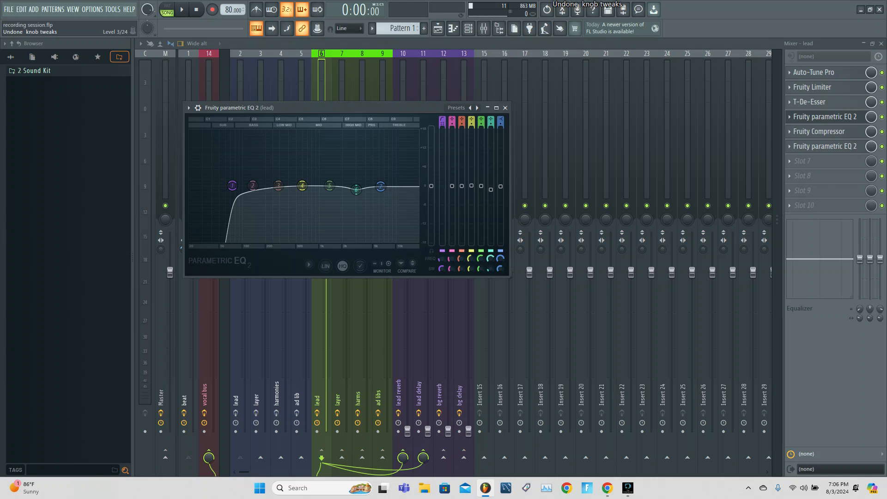
key(ctrl+alt+z)
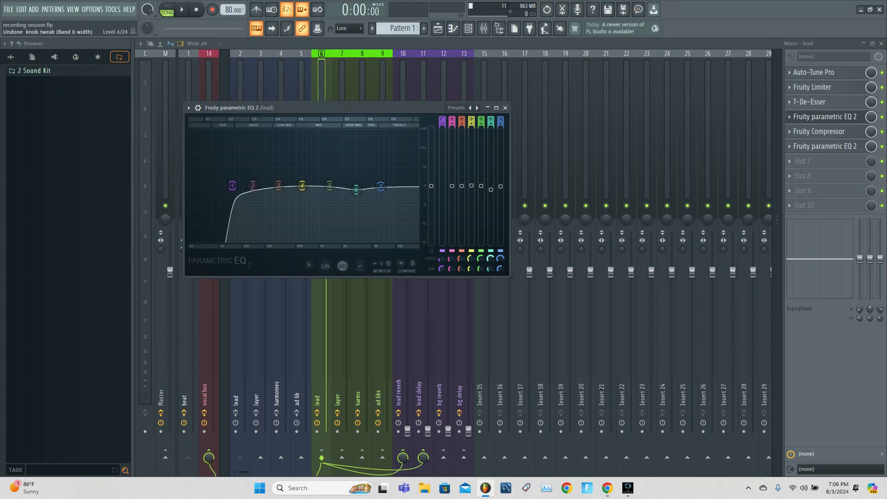
key(ctrl+alt+z)
key(ctrl+alt+z)
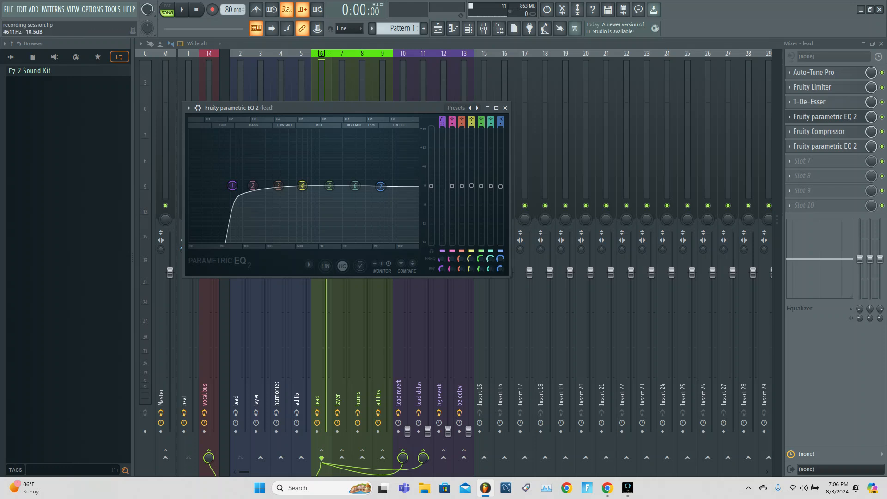
key(Escape)
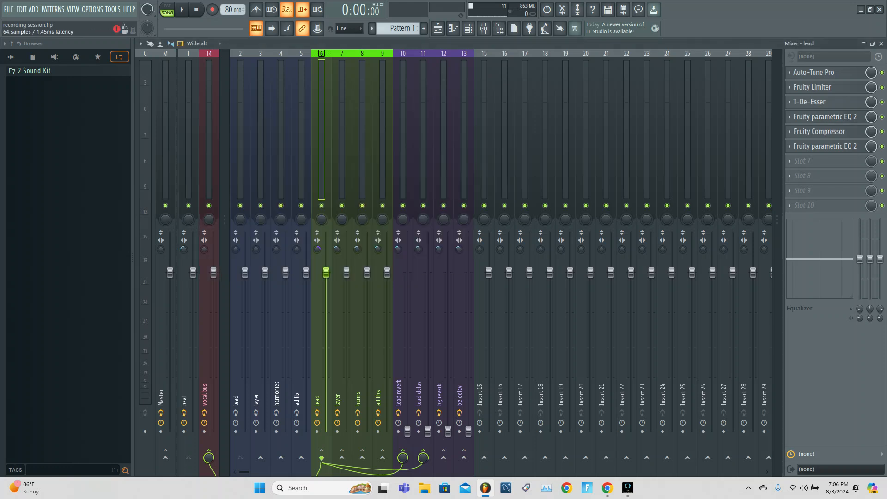
Review the Fruity Compressor settings on the green lead track
click(819, 131)
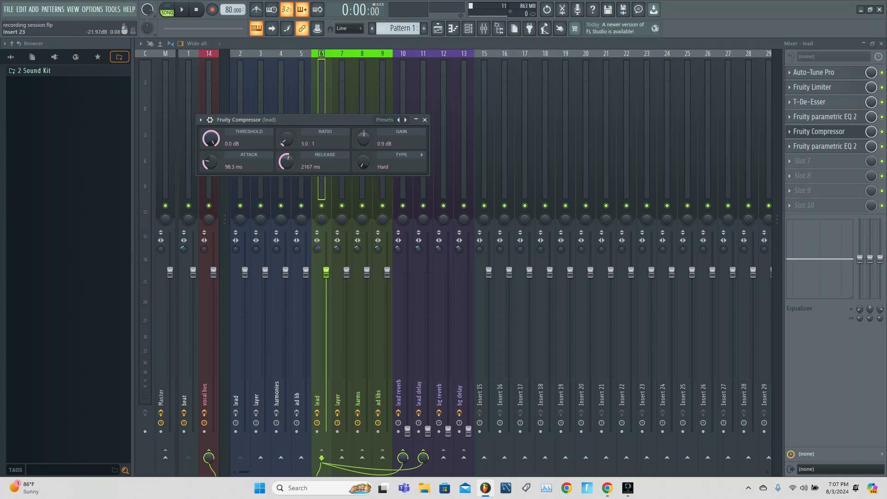
key(Escape)
Try raising band 5 slightly and band 7 to about 1.6 dB at 10010 Hz in the green lead's second Fruity parametric EQ 2, undoing the changes
click(825, 146)
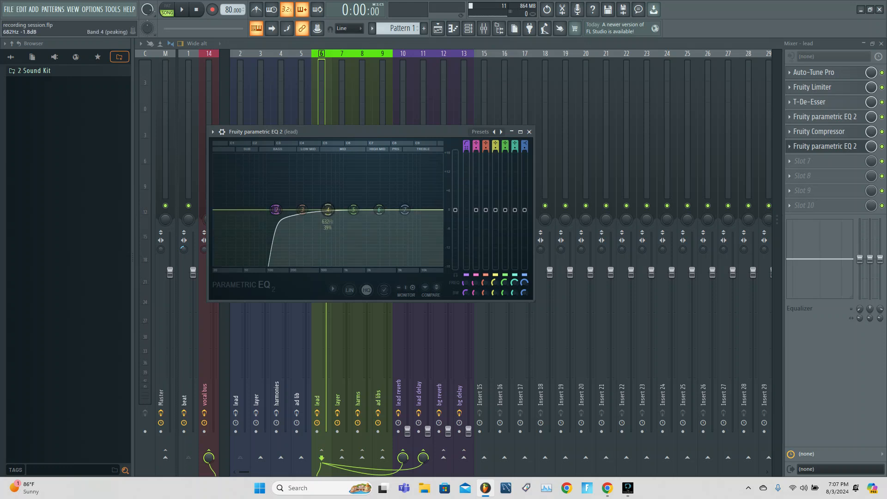
drag(353, 210, 420, 205)
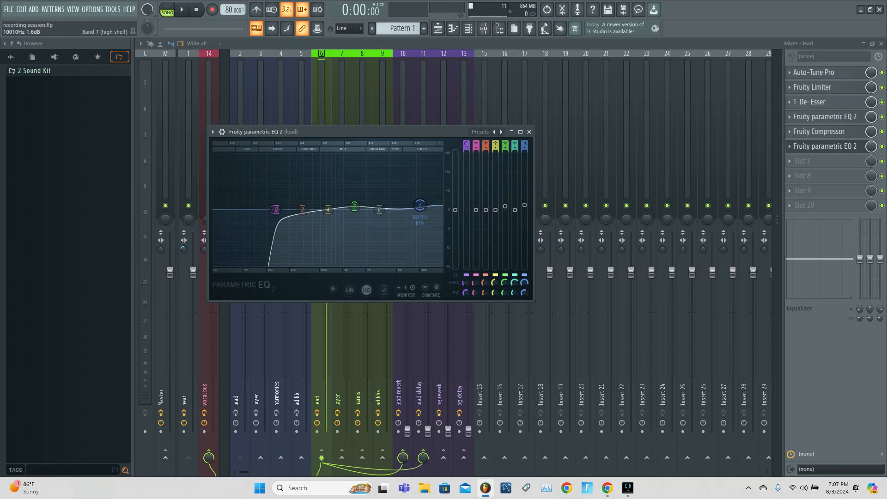
key(ctrl+z)
key(ctrl+z)
key(ctrl+z)
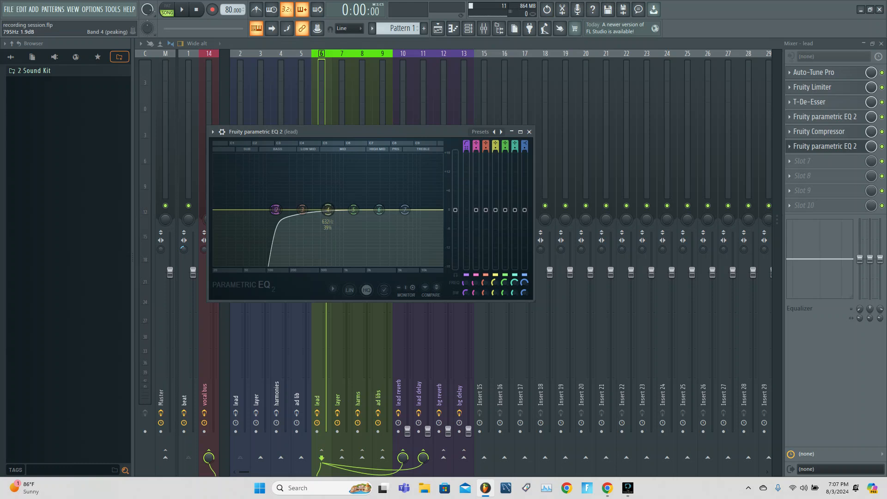
Try boosting band 5 to about 2.8 dB at 1402 Hz in the second Fruity parametric EQ 2, undo the boost and close the equalizer
drag(353, 209, 354, 201)
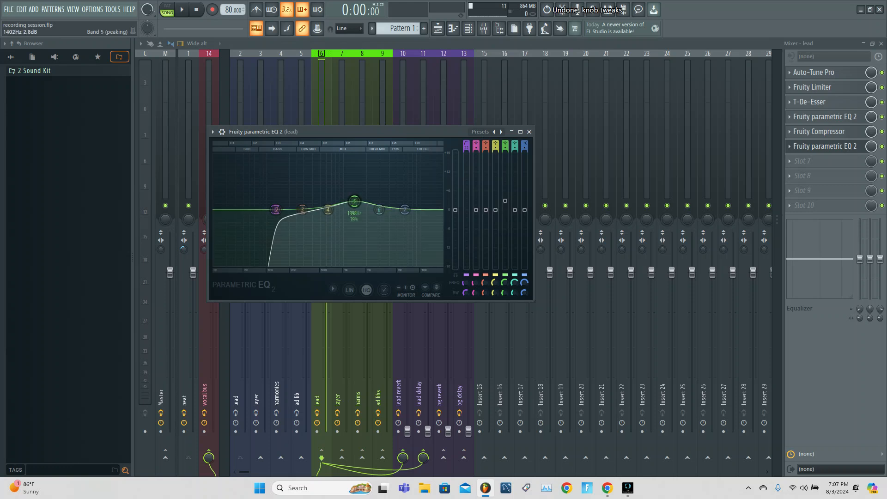
key(ctrl+z)
click(529, 132)
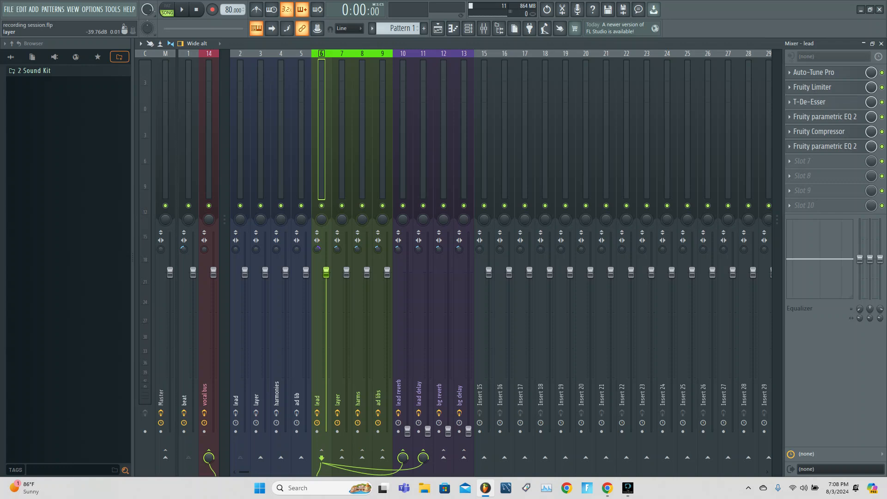
Save the project and review the ValhallaVintageVerb settings on the lead reverb track
key(ctrl+s)
click(400, 343)
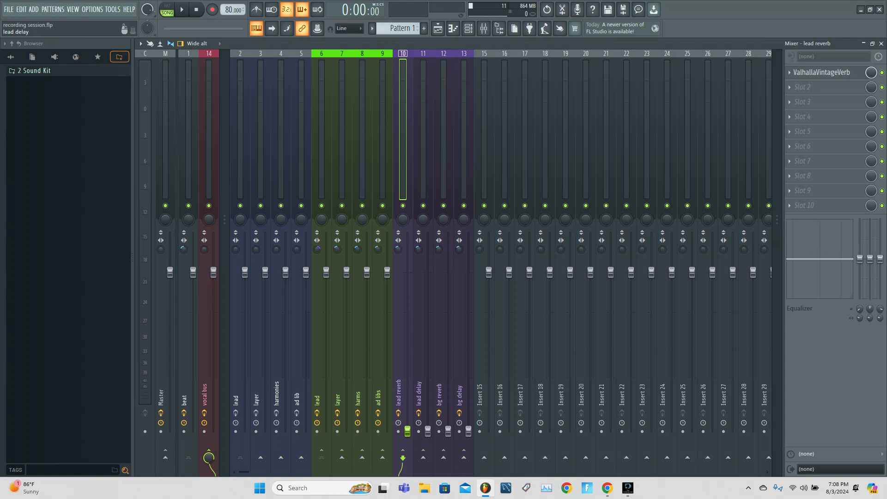
click(423, 139)
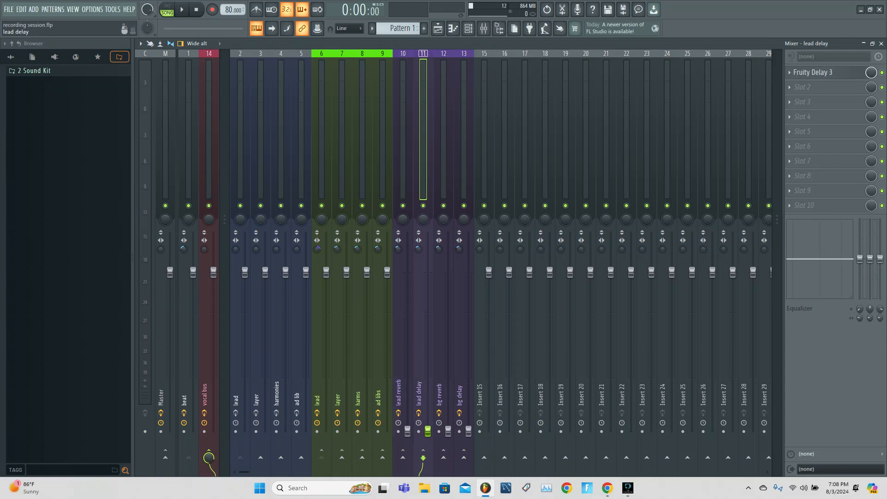
click(403, 138)
click(821, 72)
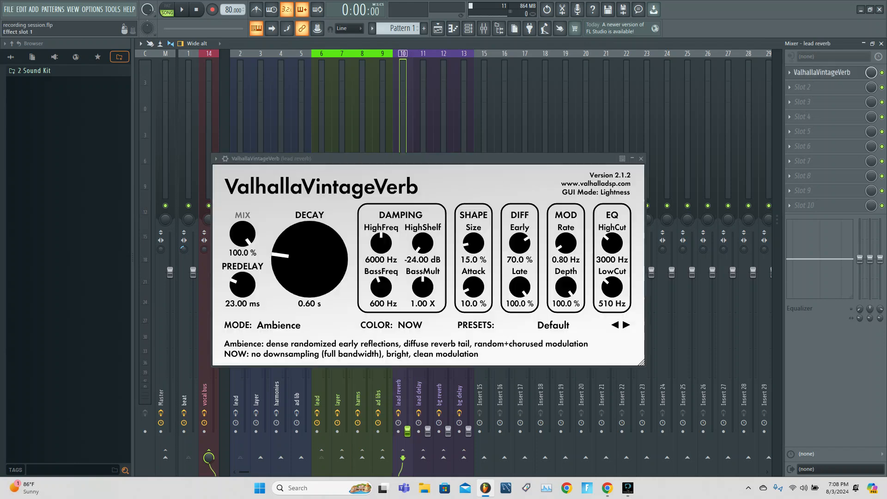
click(641, 159)
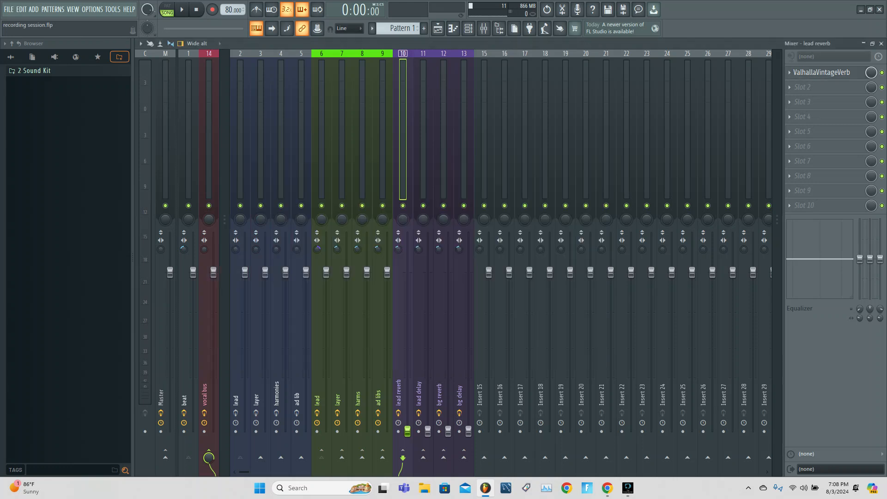
Load the Tape preset in the lead delay track's Fruity Delay 3 and adjust its delay time
key(Right)
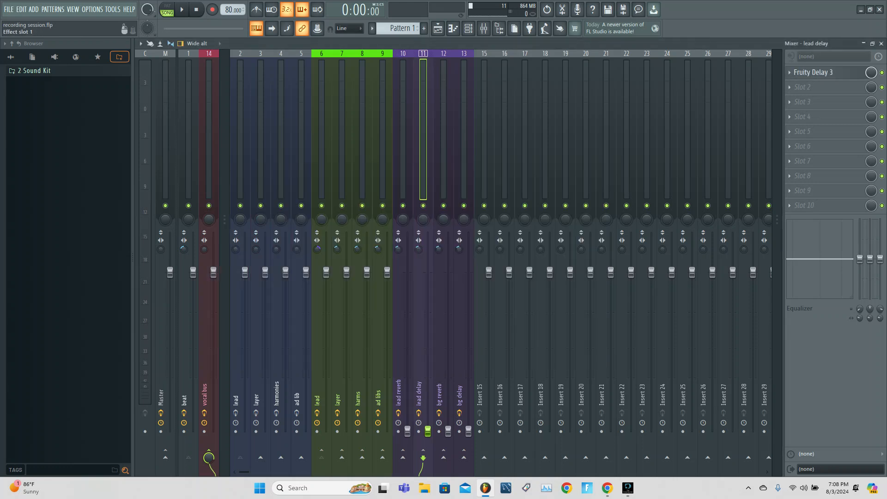
click(813, 72)
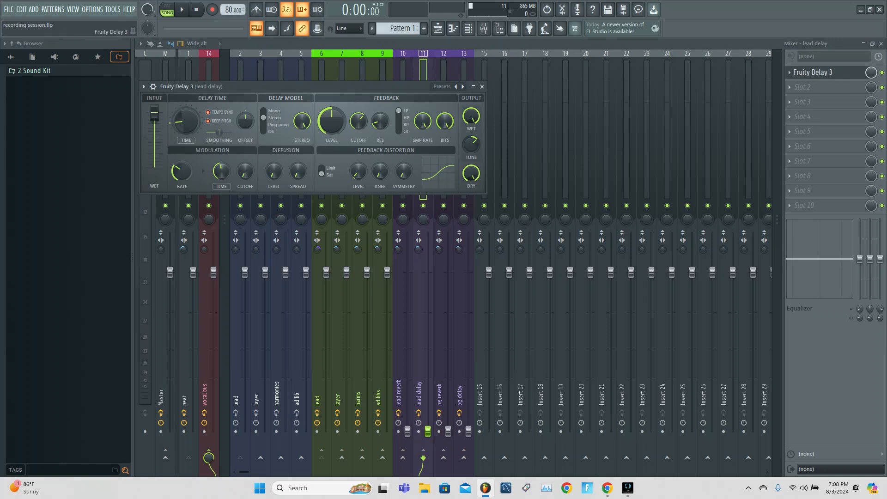
click(443, 86)
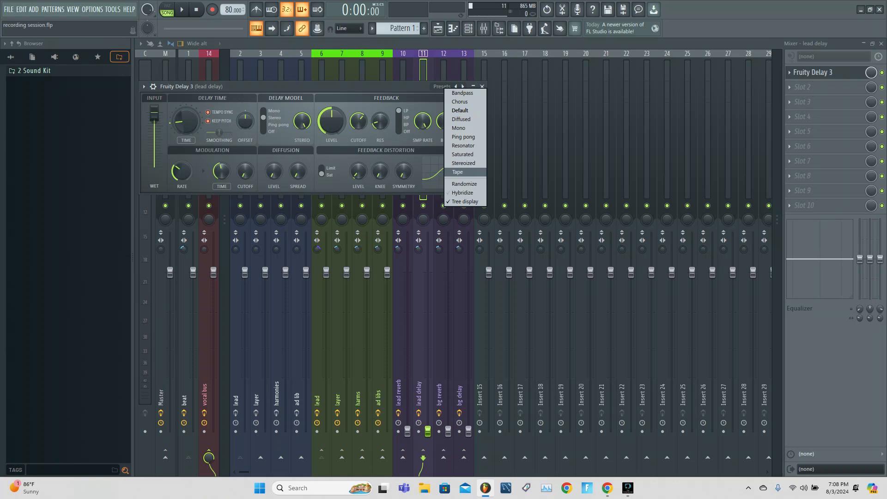
click(458, 172)
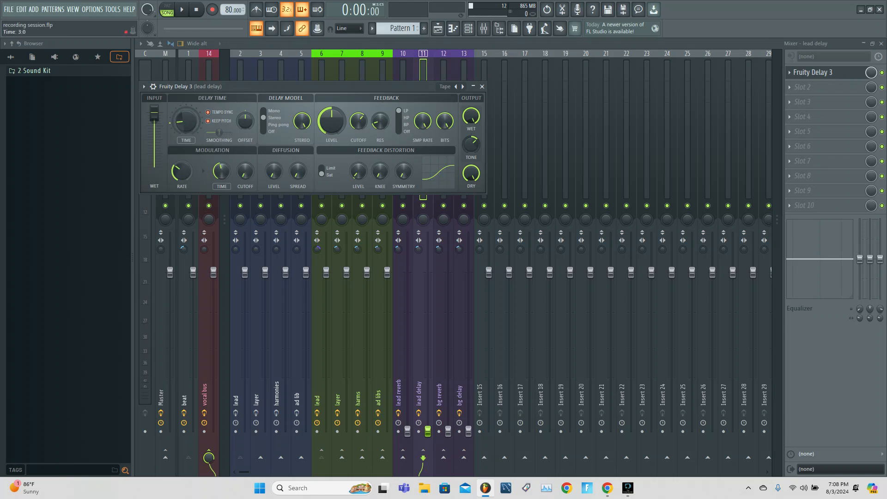
drag(186, 121, 186, 117)
key(Escape)
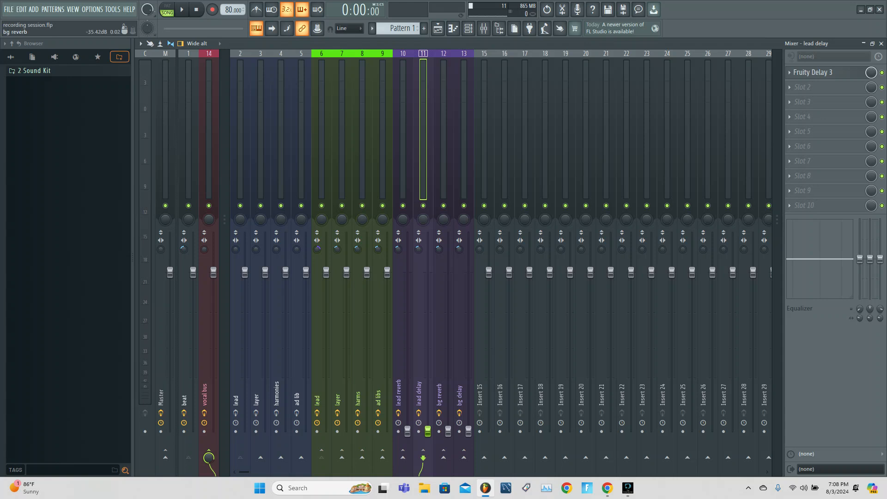
Load the Small Studio preset in the bg reverb track's Fruity Reeverb 2
click(443, 181)
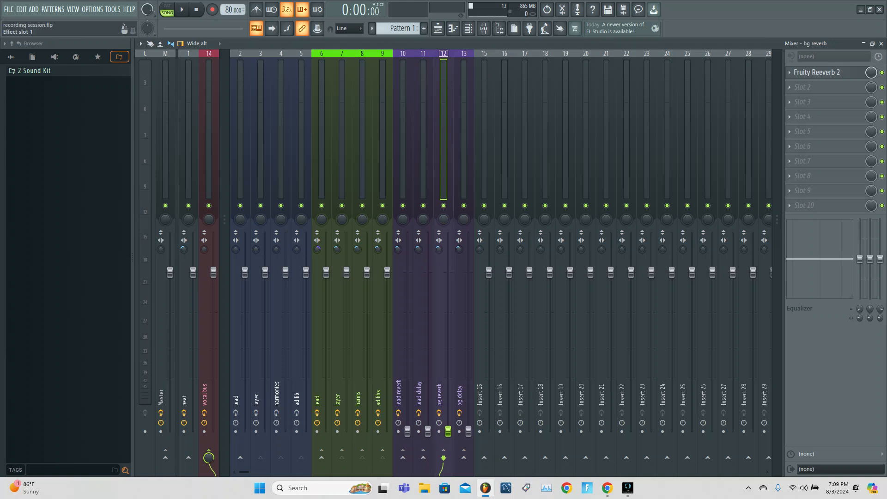
click(814, 72)
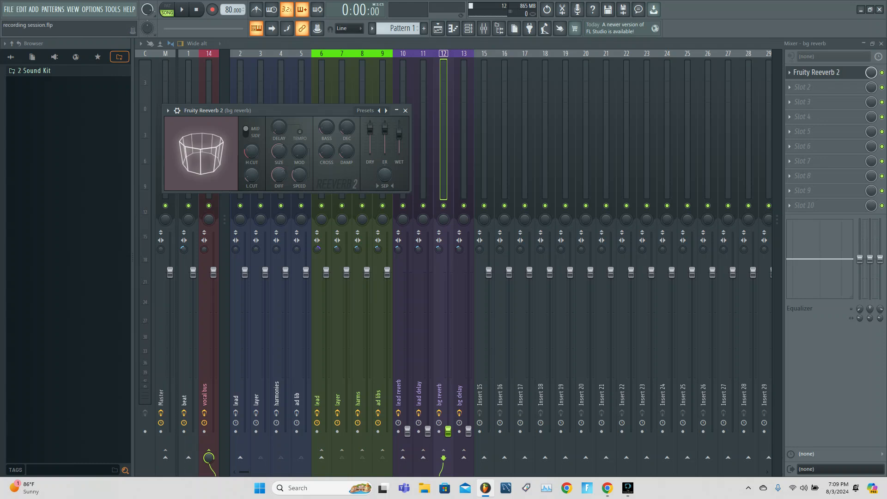
click(365, 112)
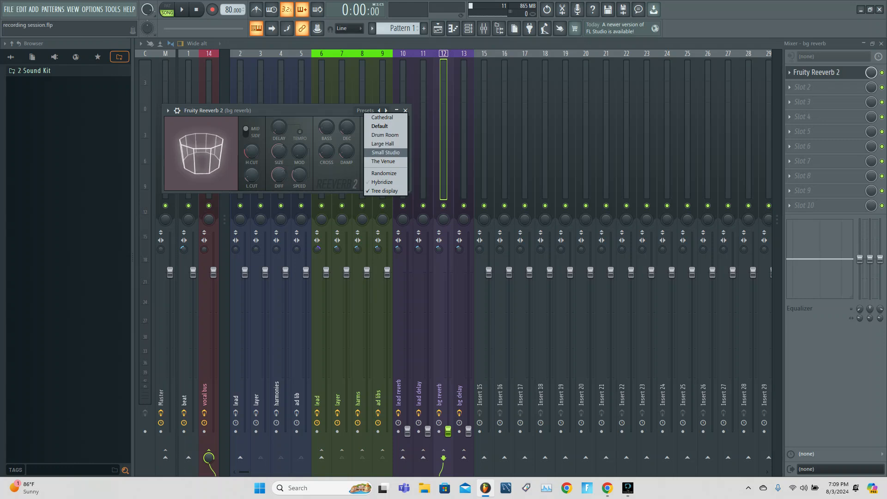
click(386, 152)
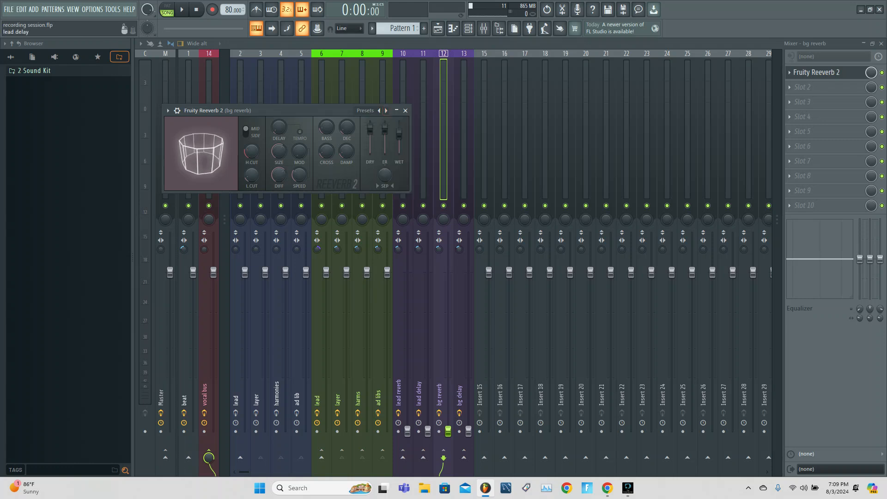
click(365, 111)
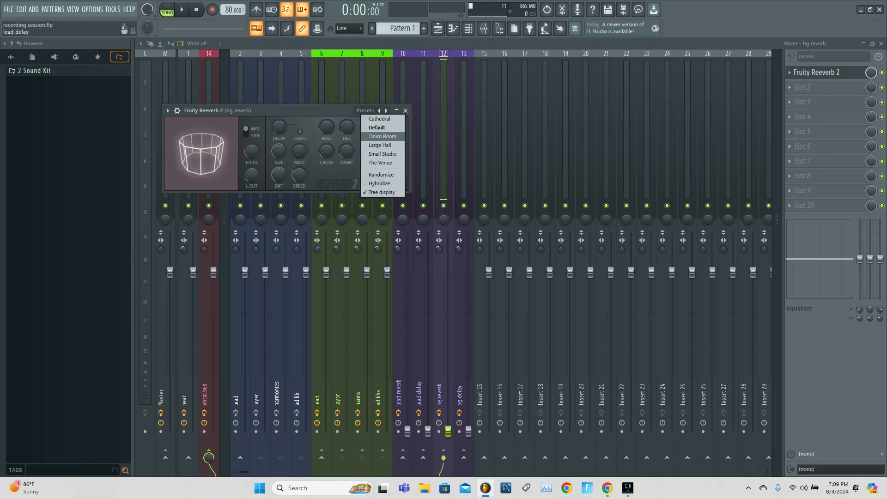
click(382, 154)
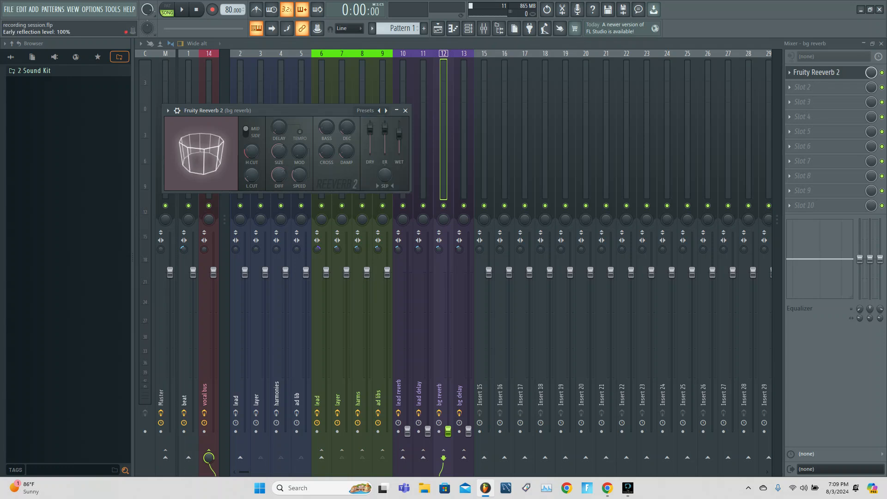
key(Escape)
key(F5)
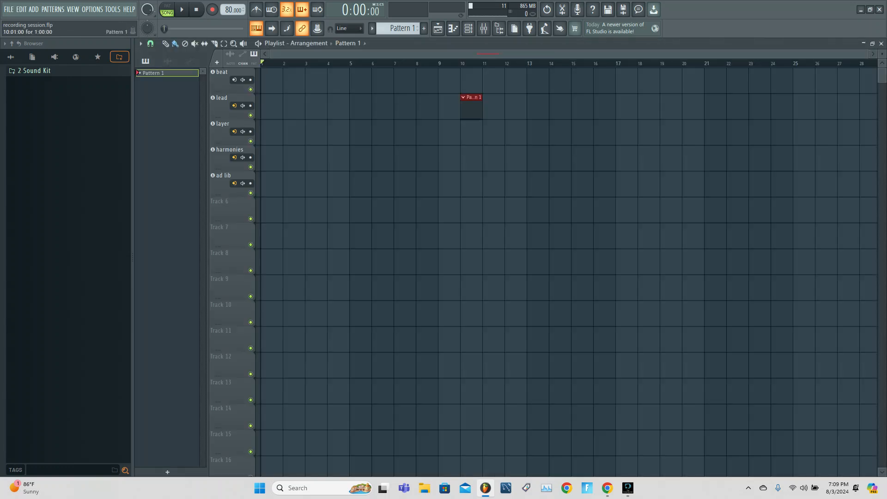
key(ctrl+z)
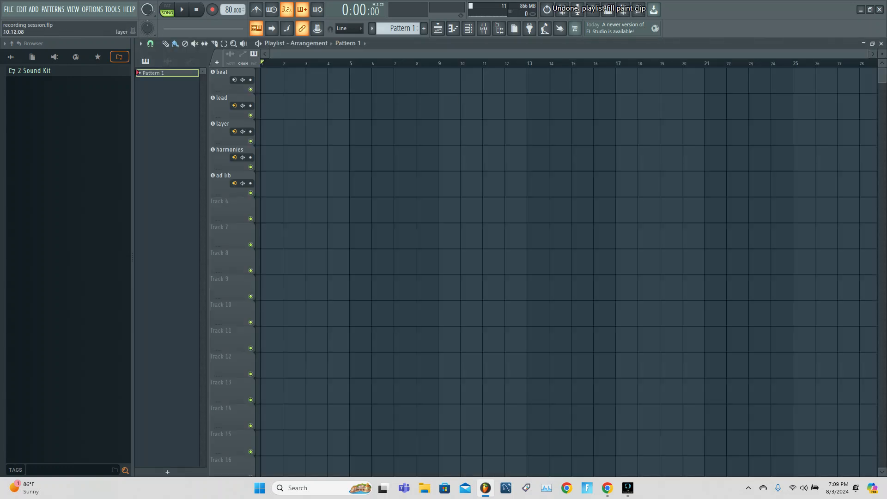
click(483, 29)
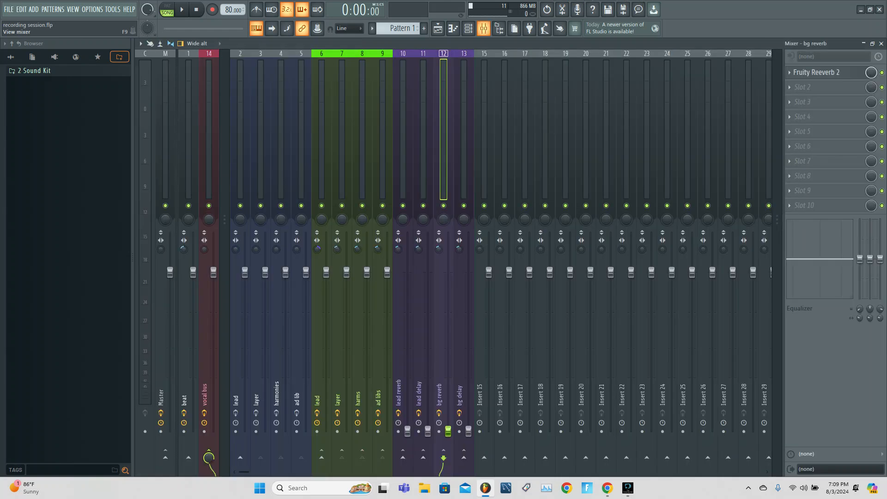
Review the ValhallaDelay settings on the bg delay track
click(463, 134)
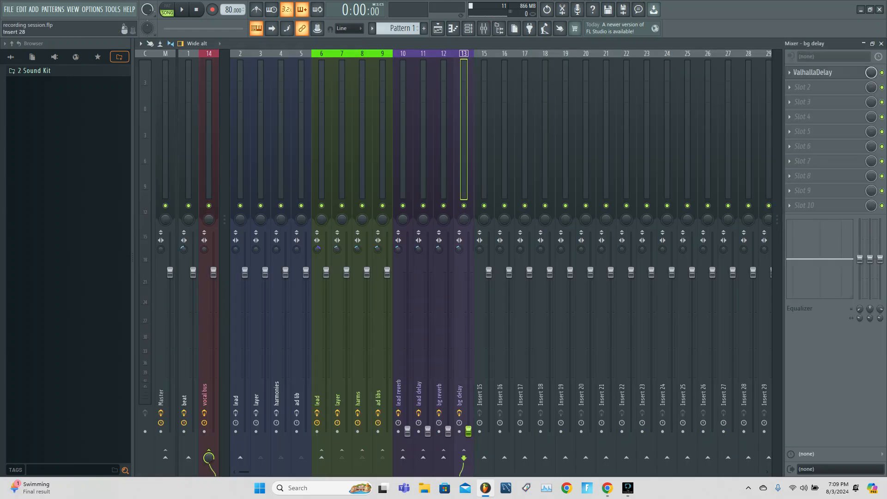
click(813, 72)
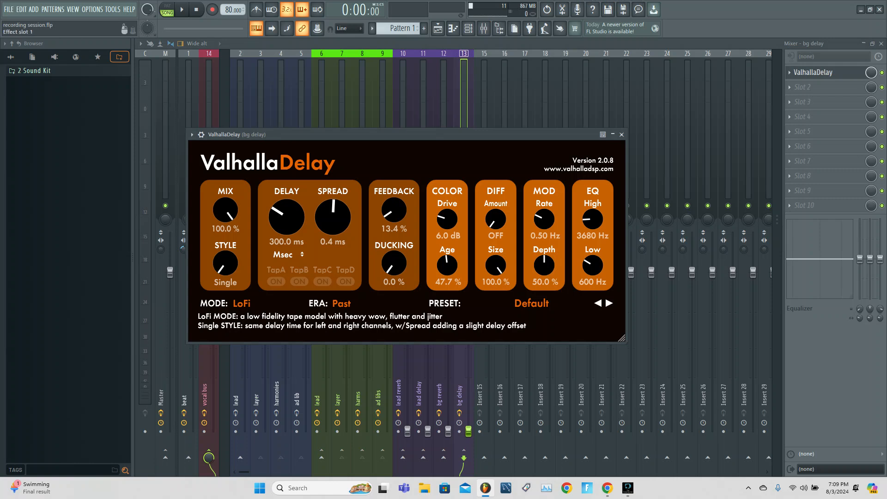
click(813, 72)
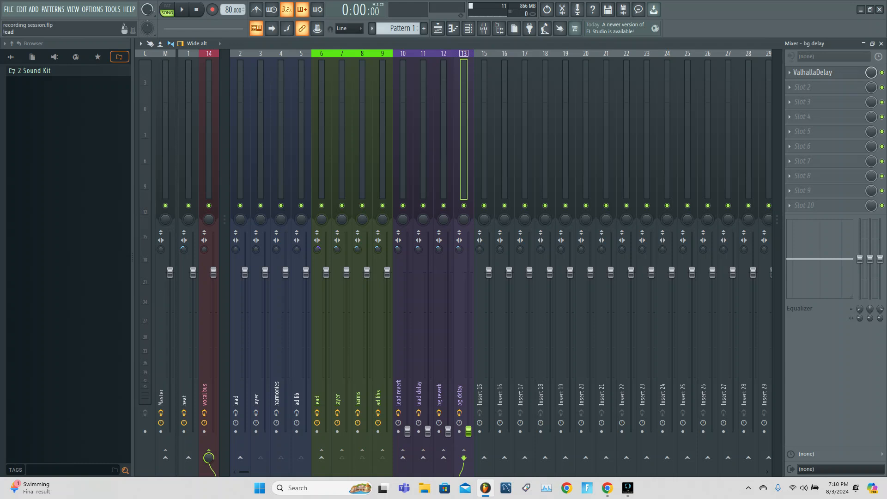
Examine the effect chains and routing of the blue recording lead track and the Master track
click(245, 273)
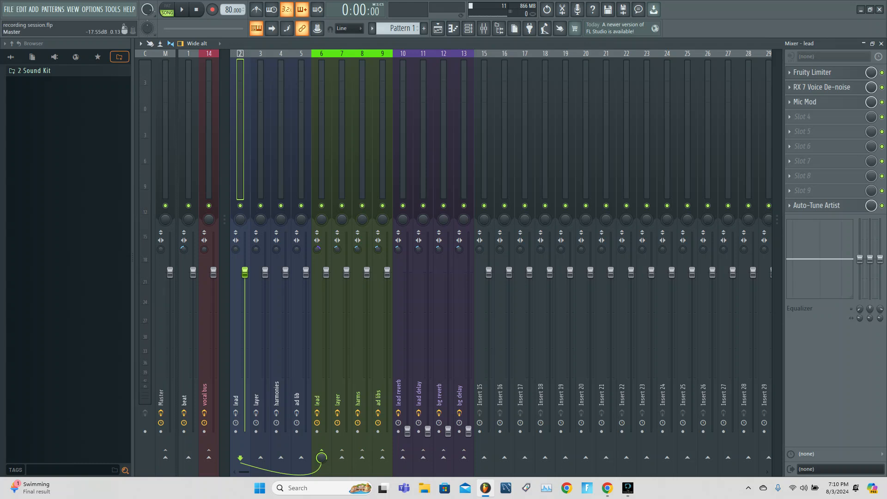
click(166, 140)
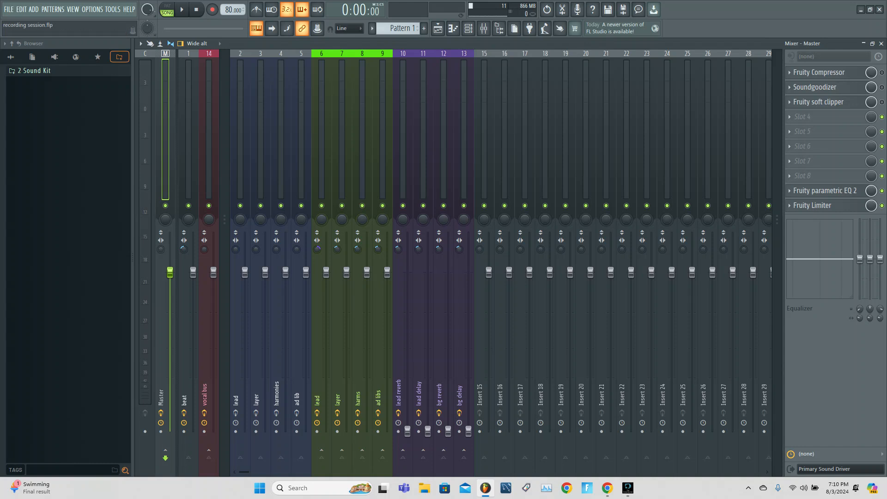
Show the playlist, save the recording session project and close the program
key(F5)
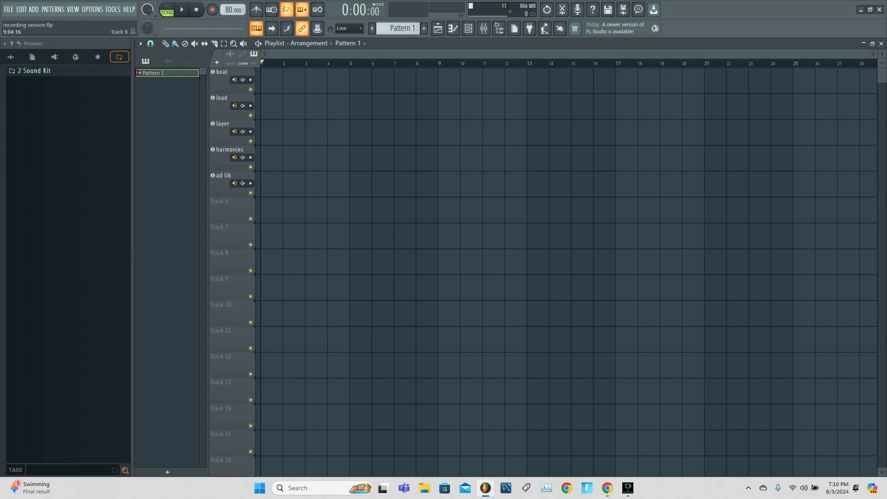
key(ctrl+s)
click(880, 9)
Switch to the Fine Screen Recorder window
key(super+Tab)
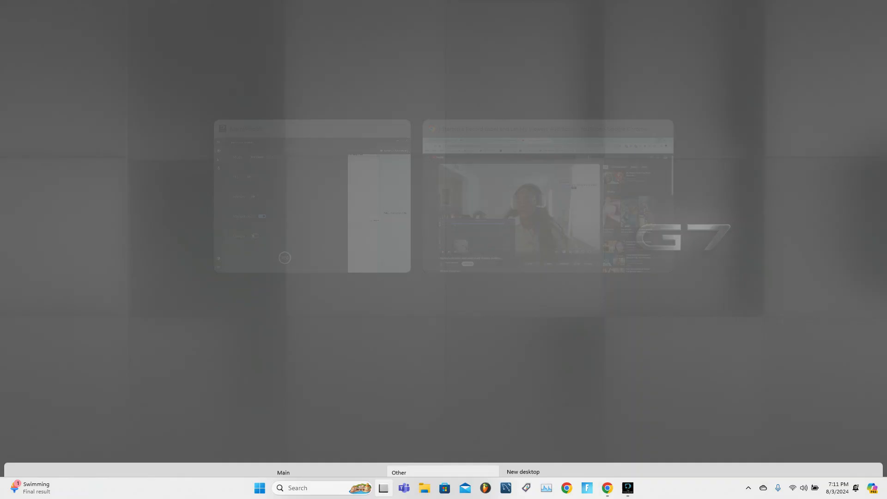
click(312, 203)
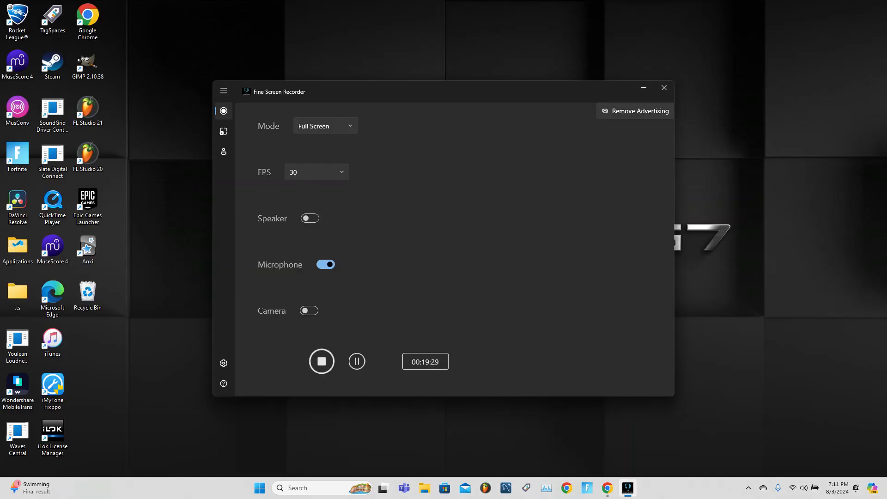